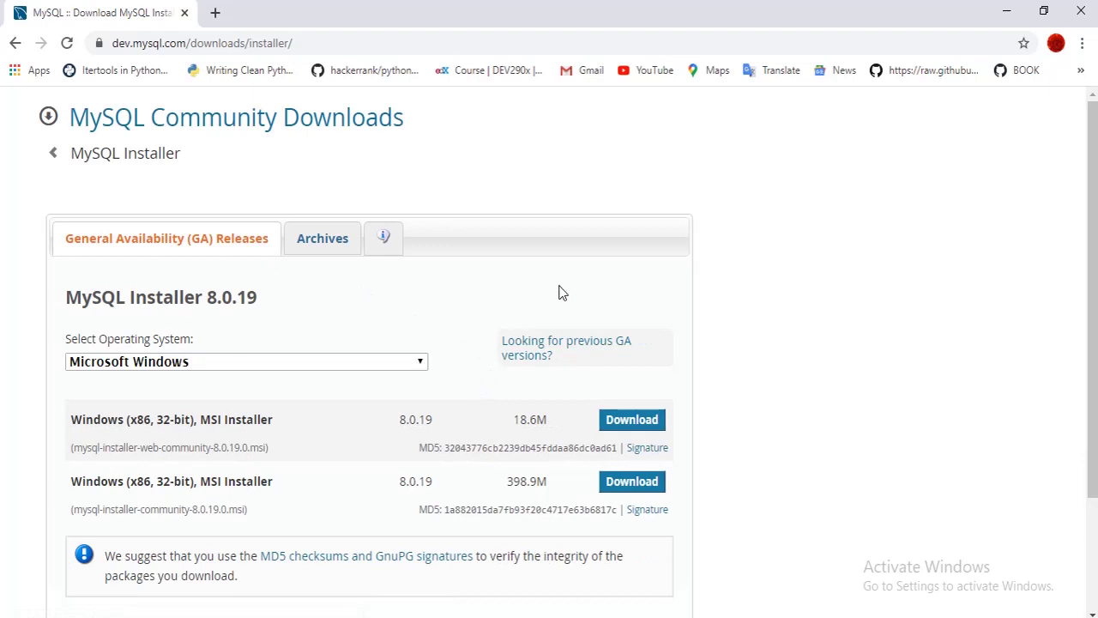
Download the 398.9M full MySQL Installer 8.0.19 MSI package for Windows
scroll(559, 292, down, 3)
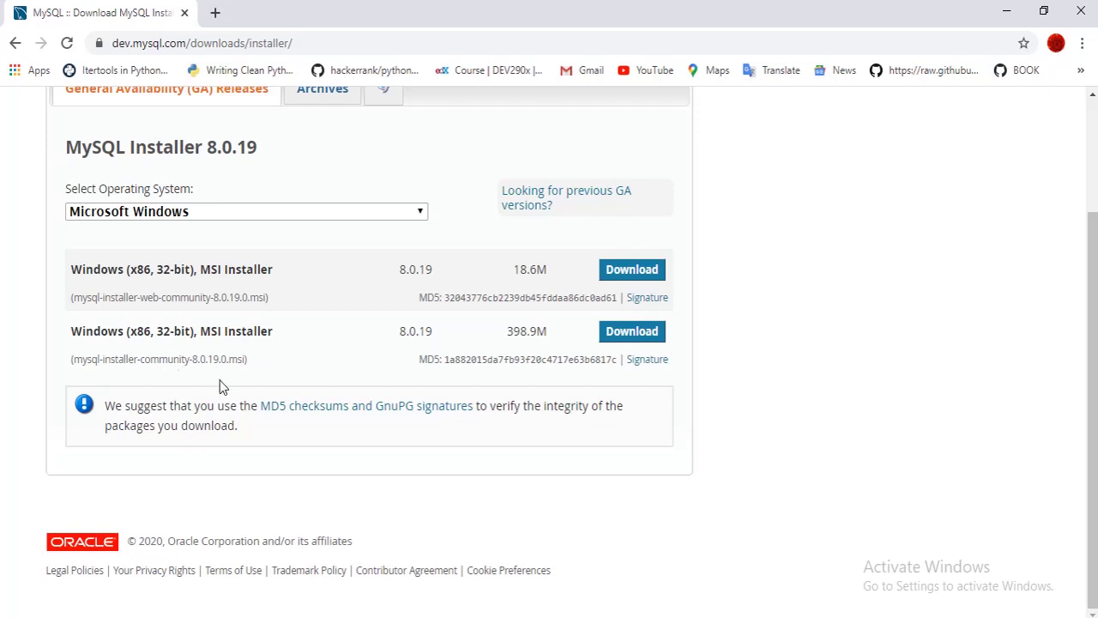
click(616, 336)
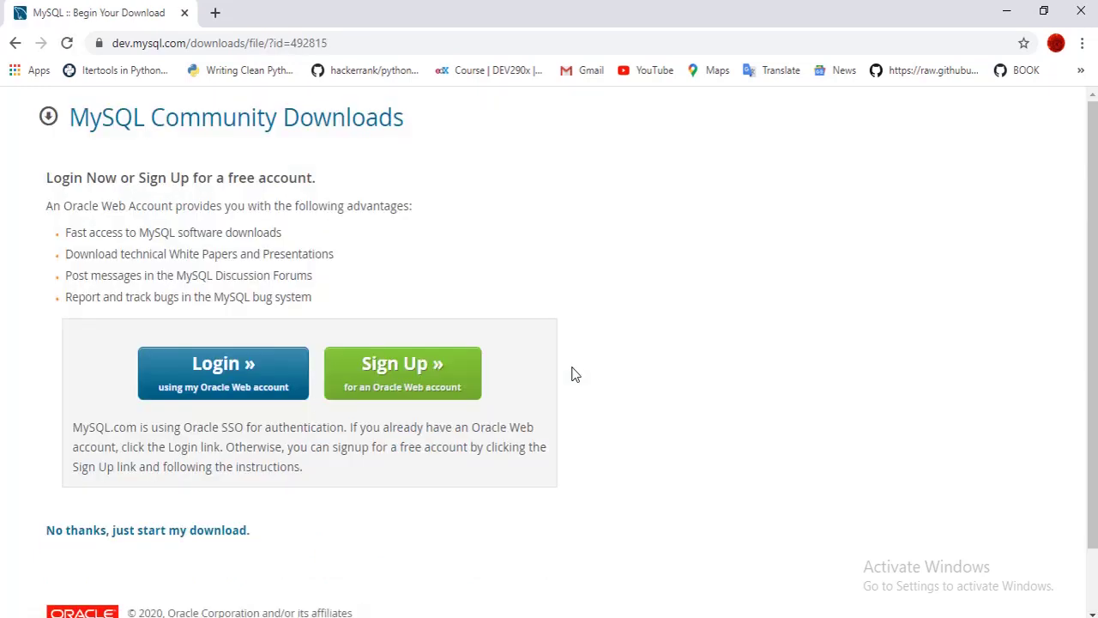
Start the download without an Oracle account, open the installer file, and minimize Chrome
scroll(540, 308, down, 1)
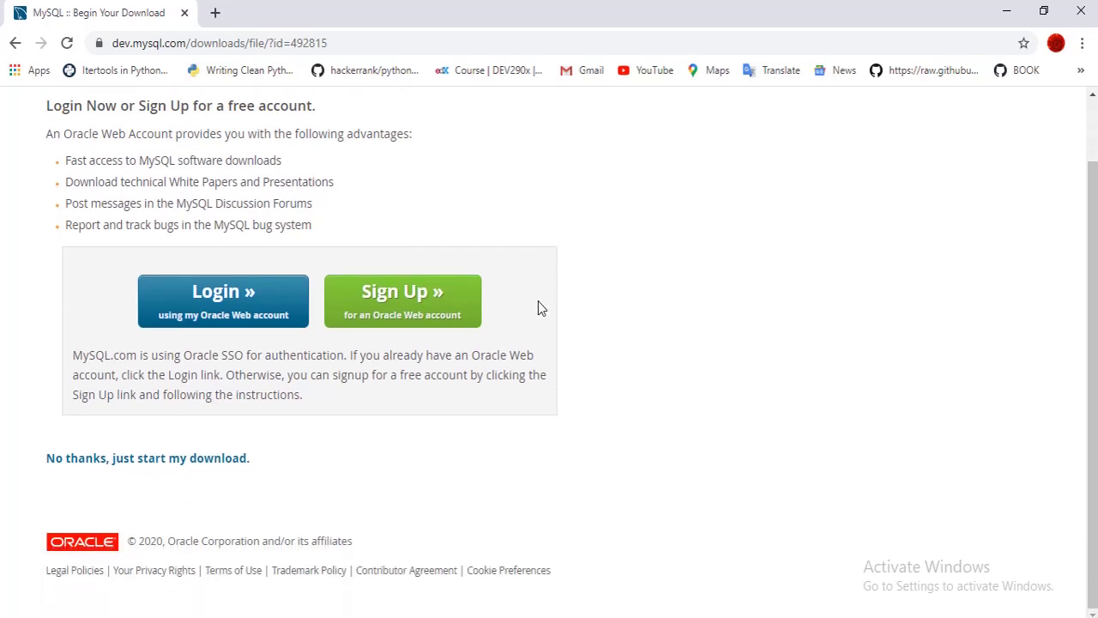
click(212, 460)
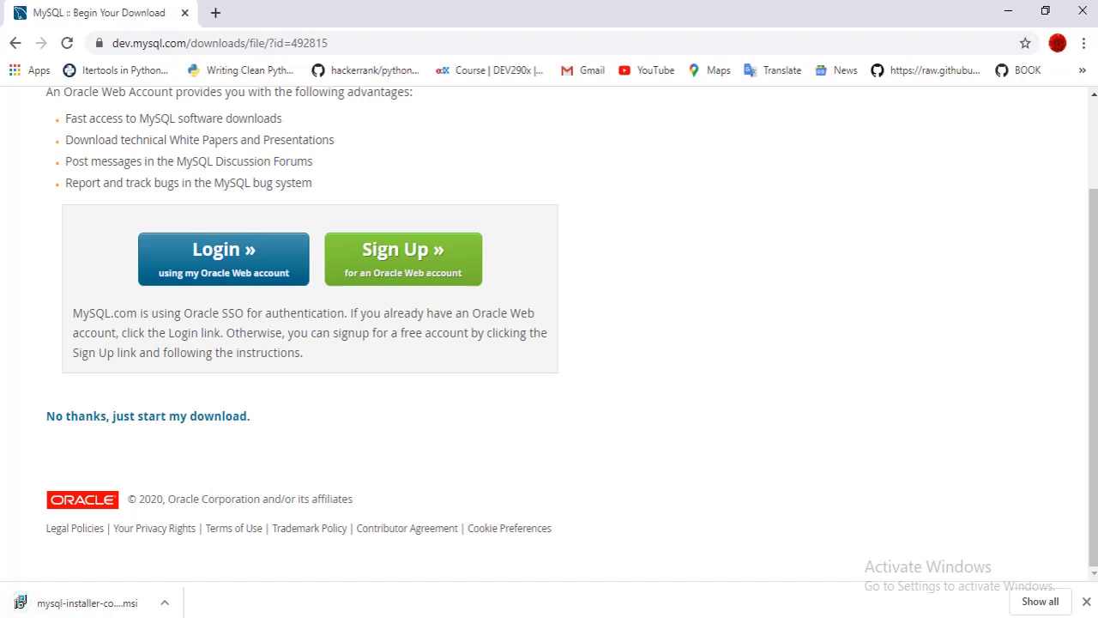
click(166, 605)
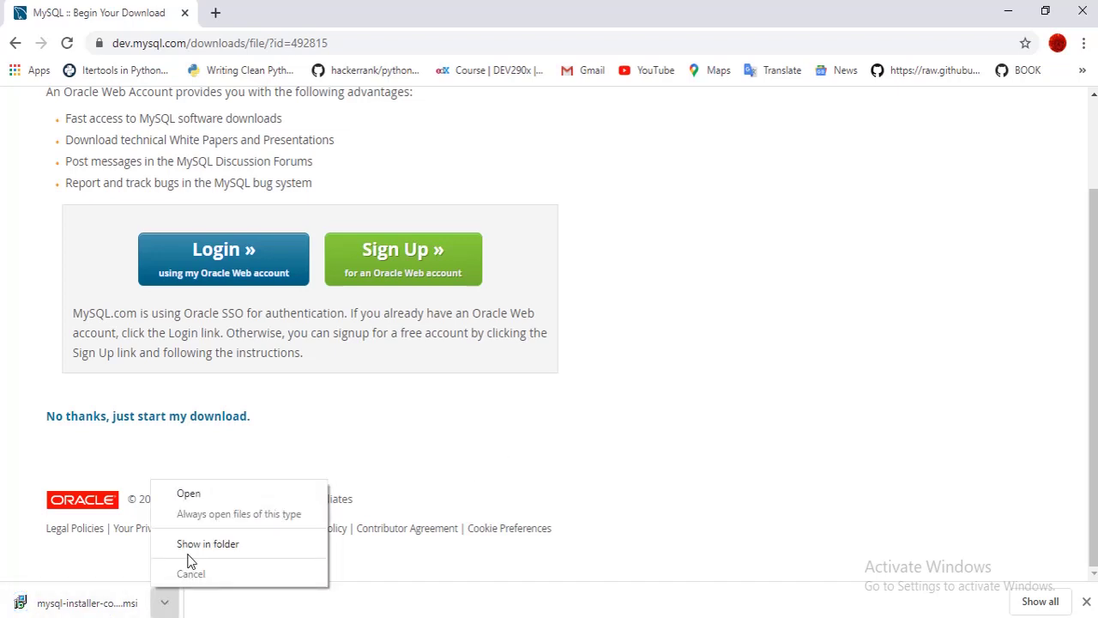
click(194, 496)
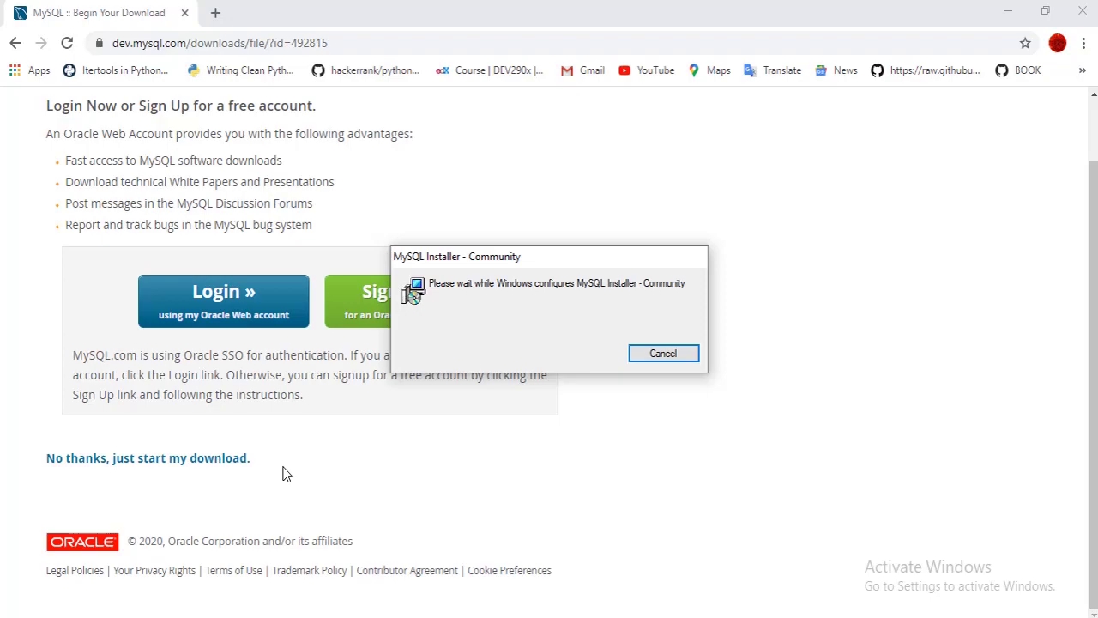
click(1007, 11)
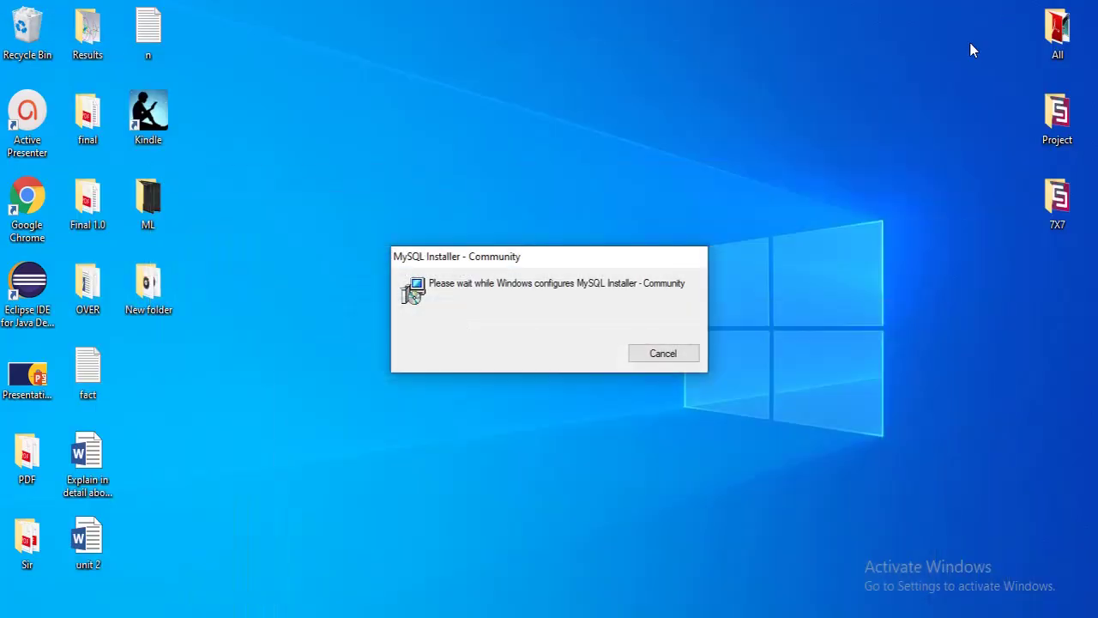
Refresh the desktop while the MySQL Installer window finishes loading
right_click(818, 189)
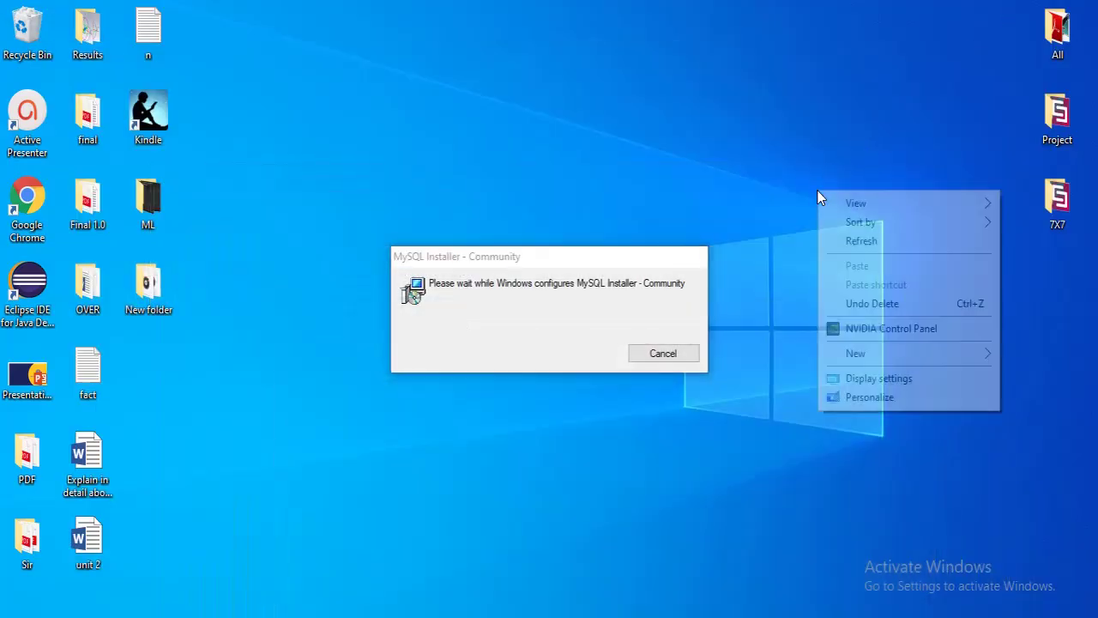
click(848, 243)
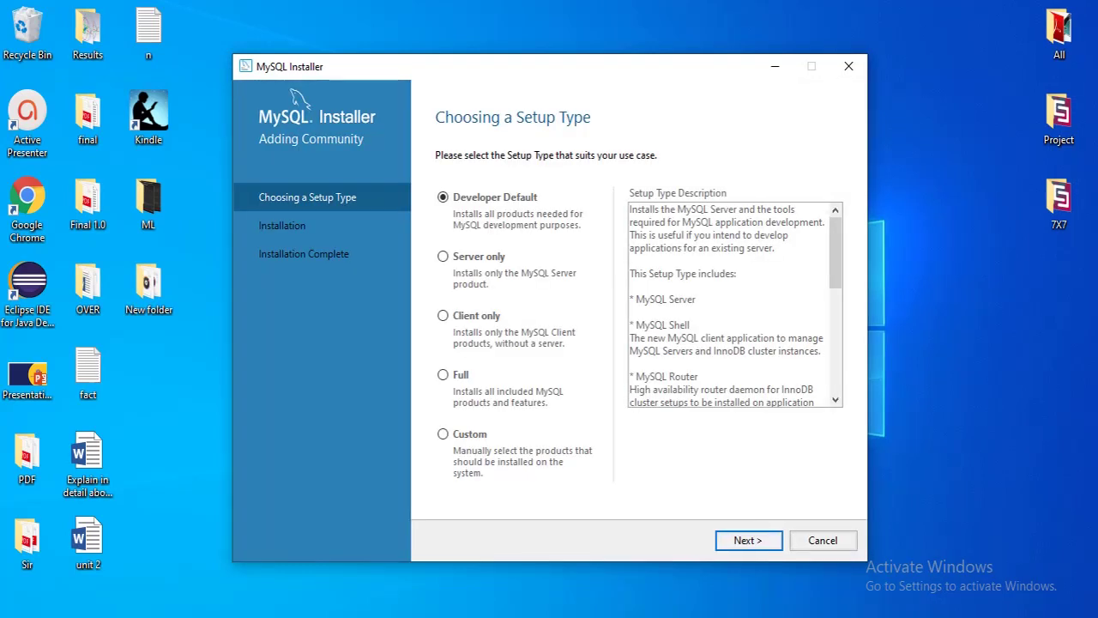
Proceed with Developer Default, accepting the unmet Excel and Visual Studio requirements
key(Return)
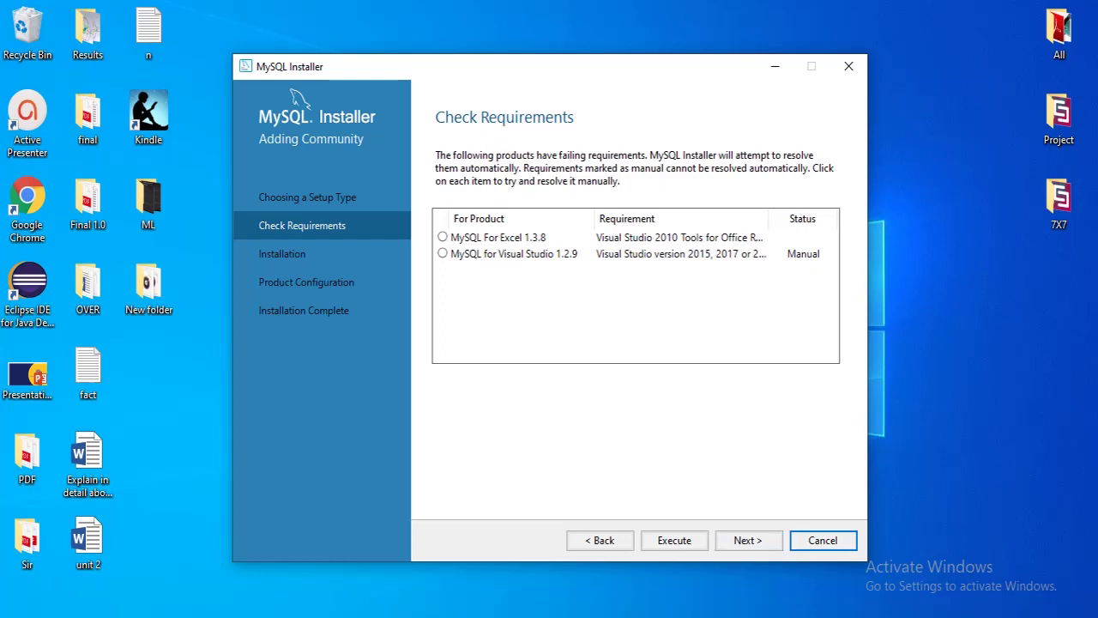
click(748, 541)
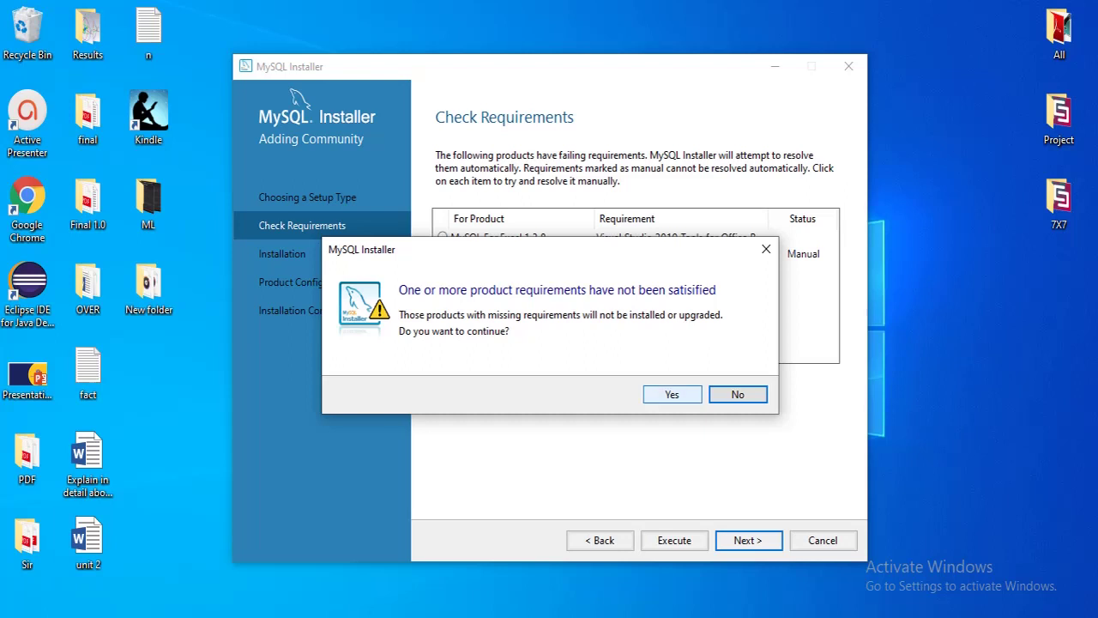
click(672, 394)
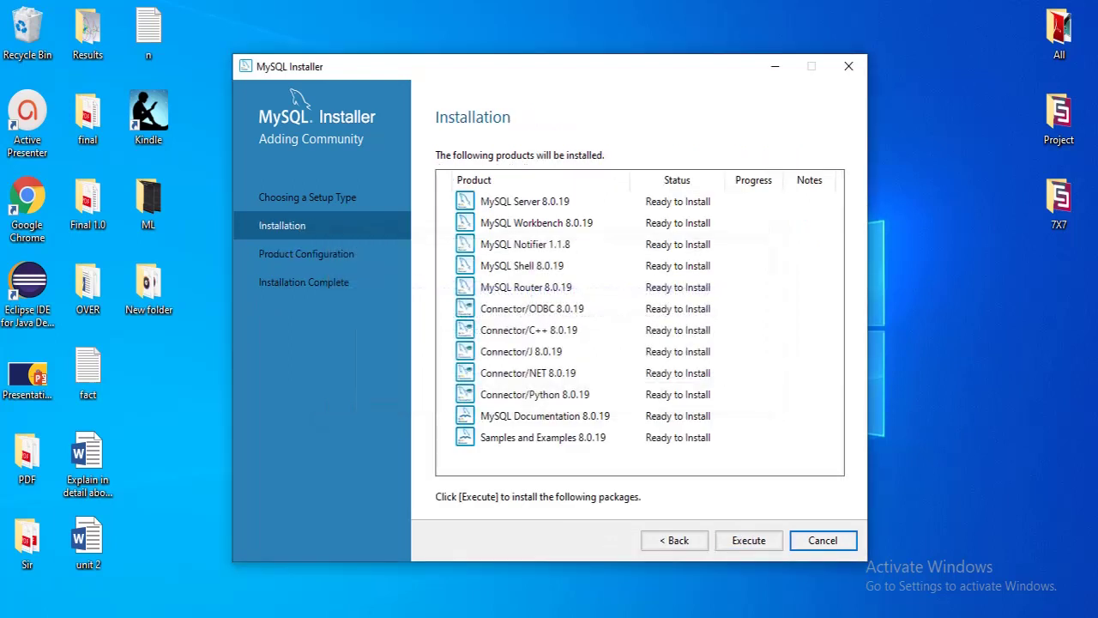
Execute the installation of all twelve 8.0.19 products, then continue to Product Configuration
click(748, 540)
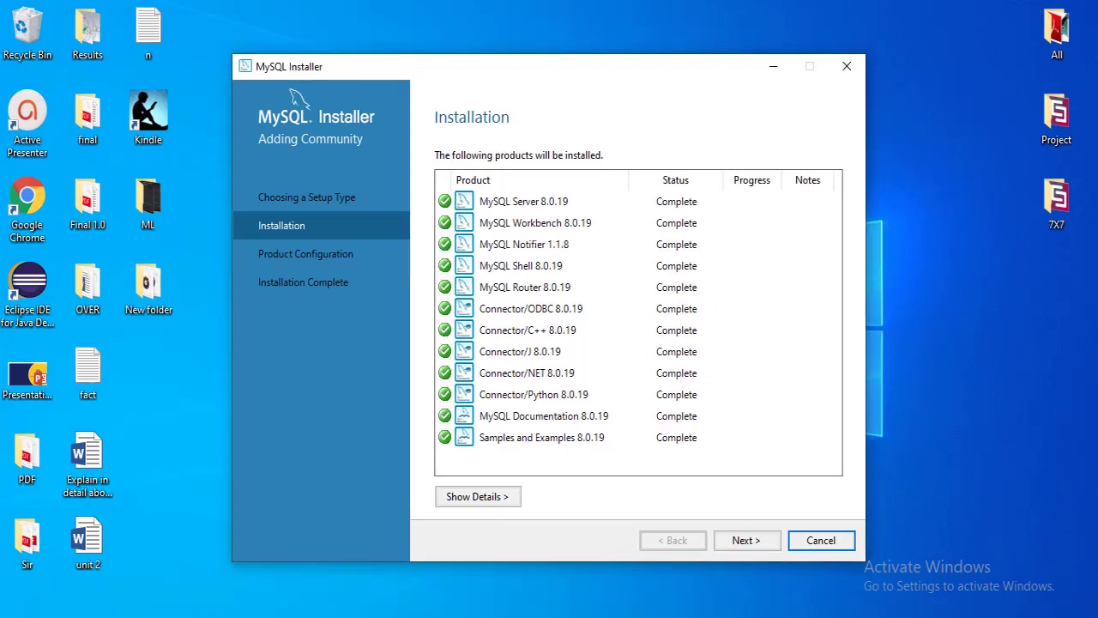
click(747, 540)
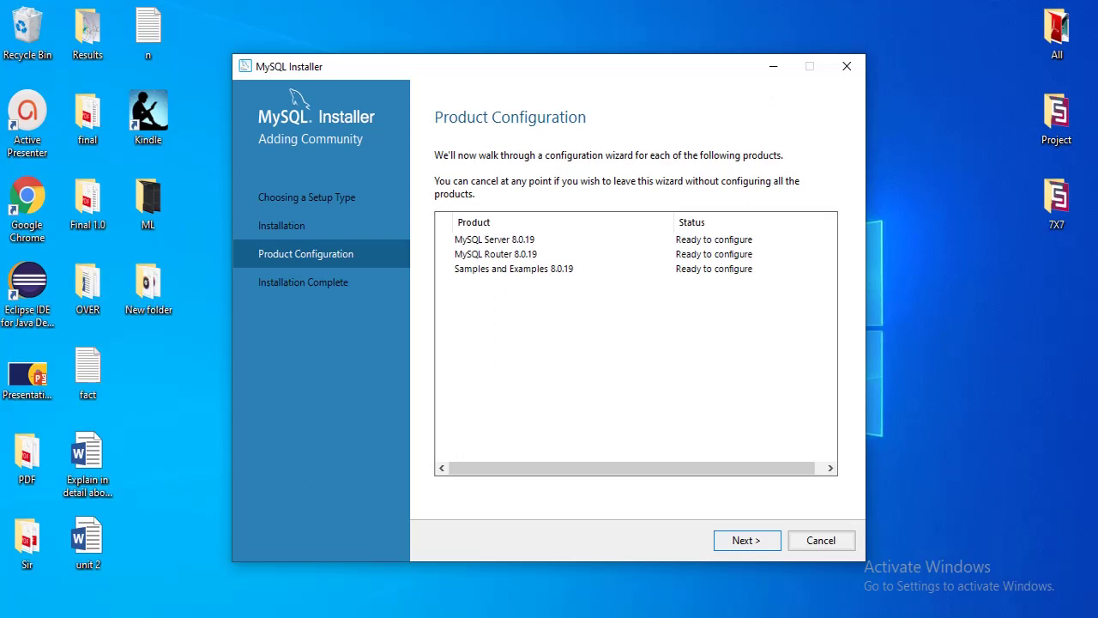
Keep standalone mode and default networking, choose Legacy Authentication, and reach Accounts and Roles
click(746, 541)
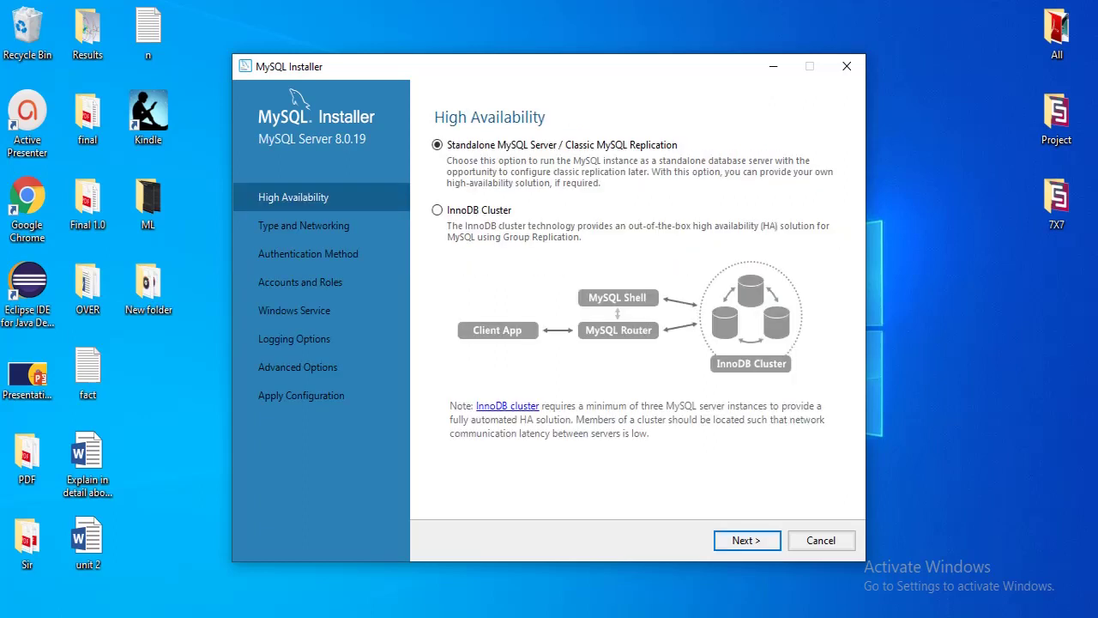
click(747, 540)
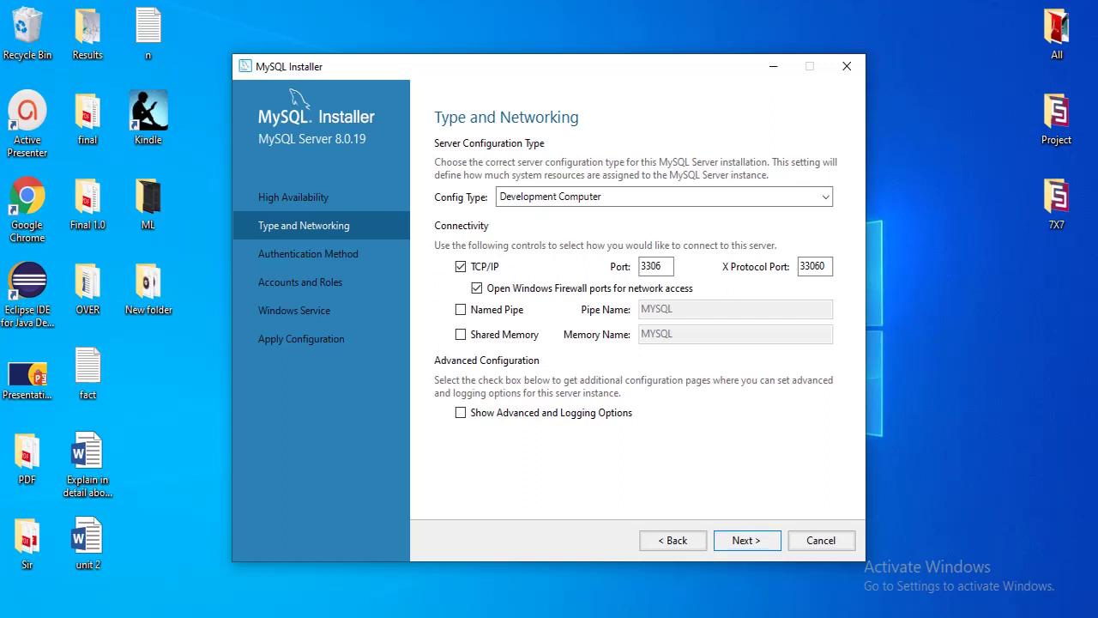
click(747, 540)
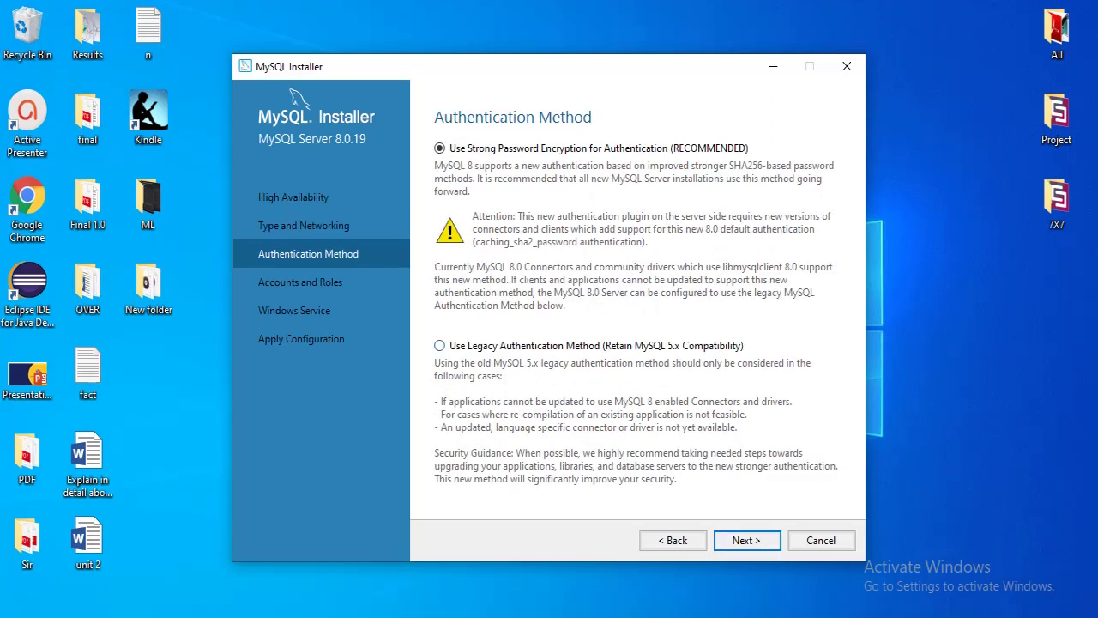
click(440, 345)
click(746, 540)
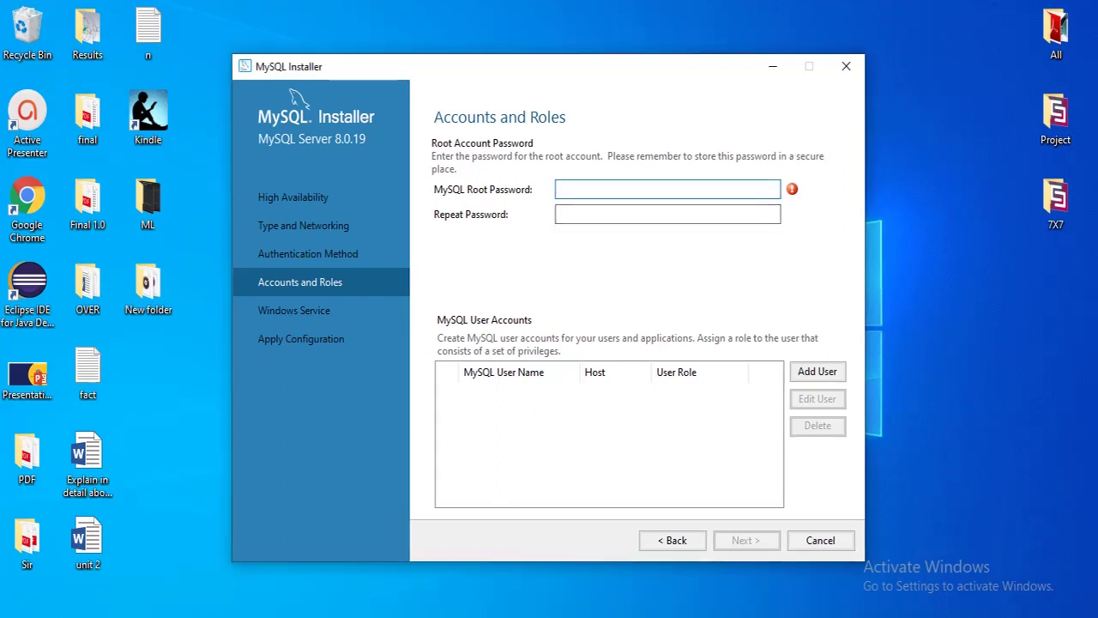
Enter the root password and begin adding a new MySQL user account
text(roo)
key(Tab)
text(roo)
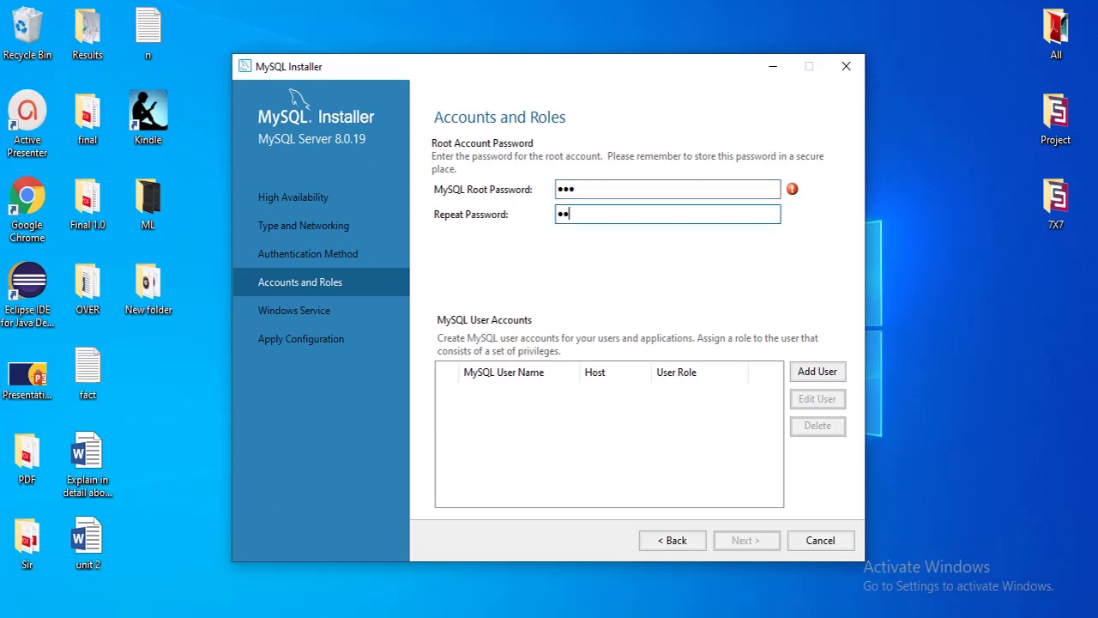
key(Tab)
key(Return)
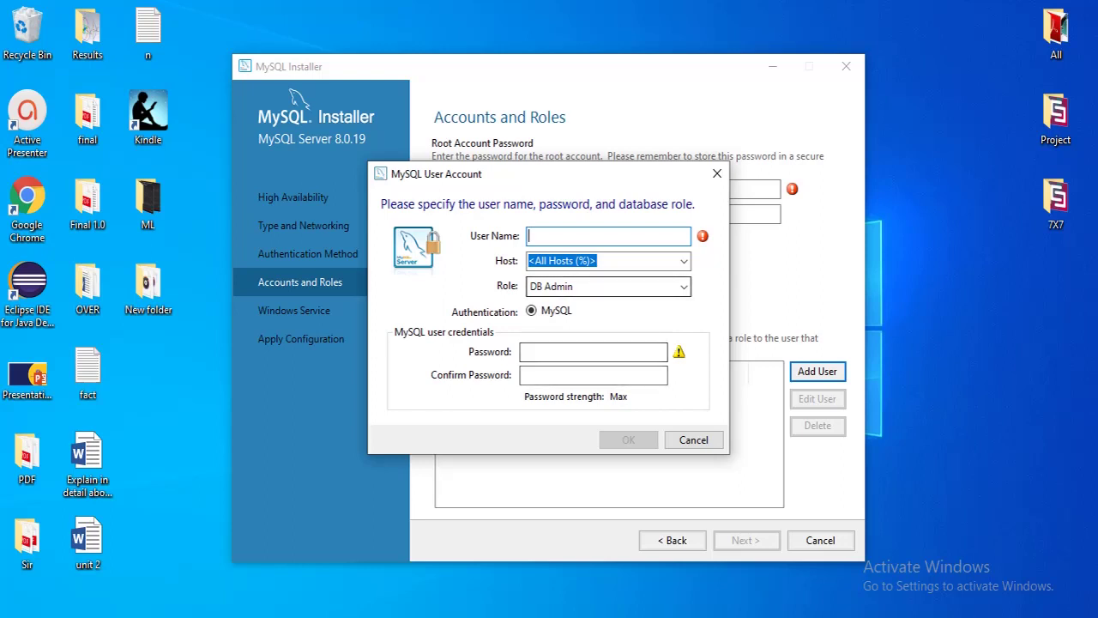
Create a DB Admin user for host % with a username and confirmed password
text(rakesh)
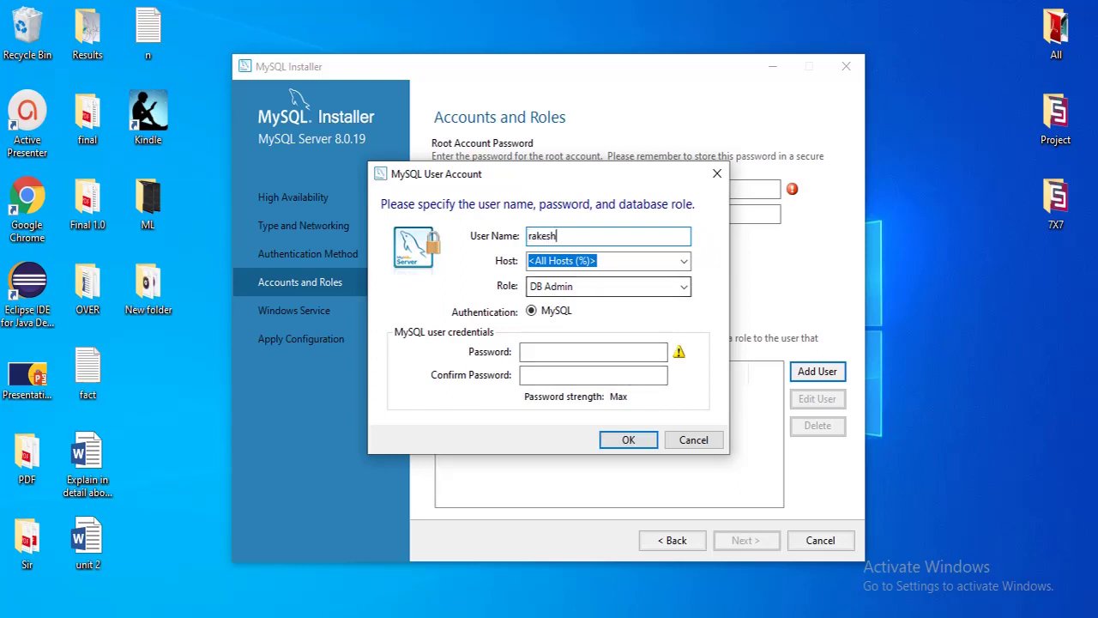
click(593, 352)
text(•••)
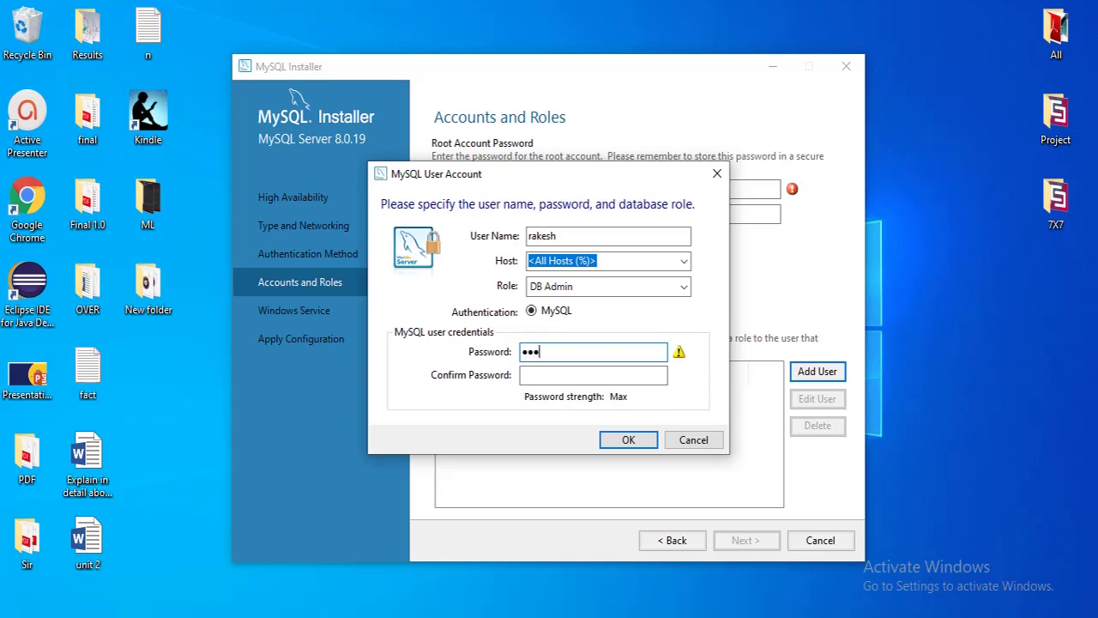
click(593, 375)
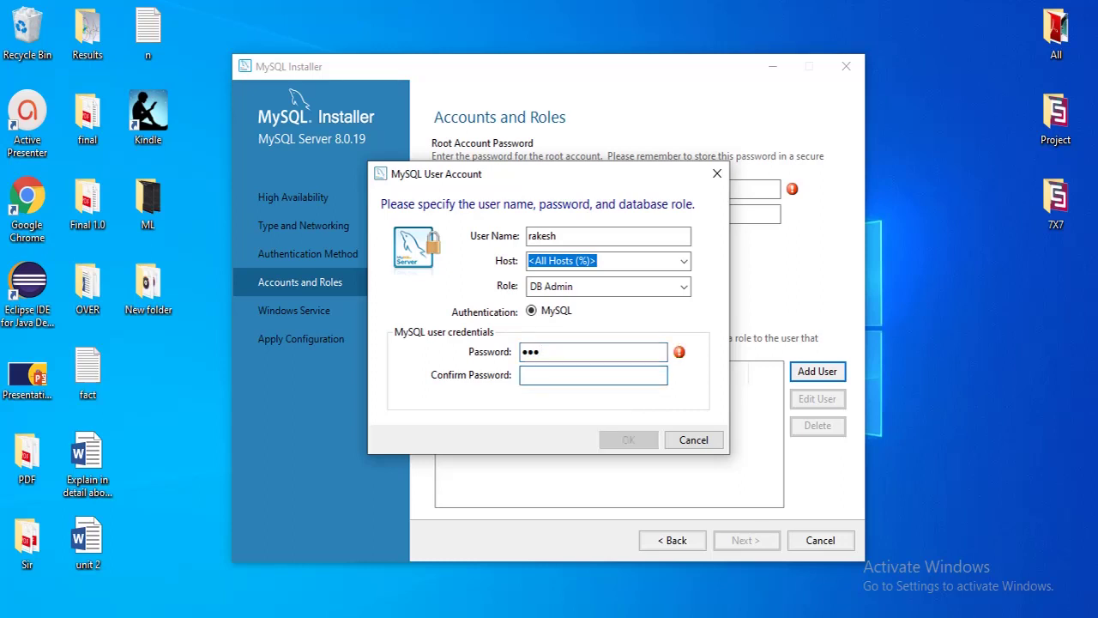
text(•••)
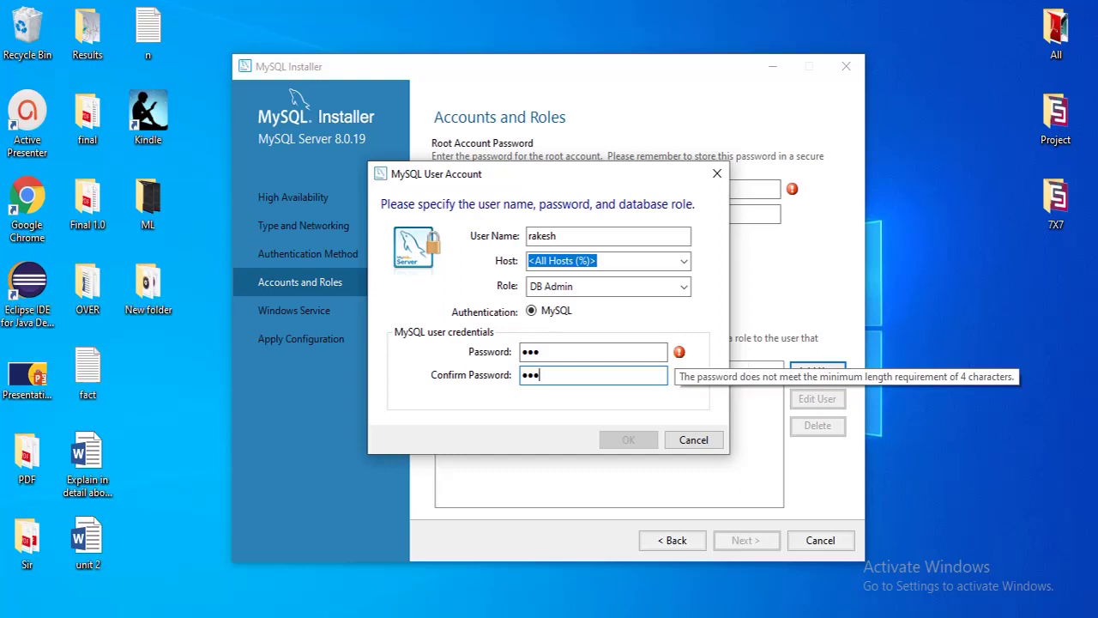
click(549, 352)
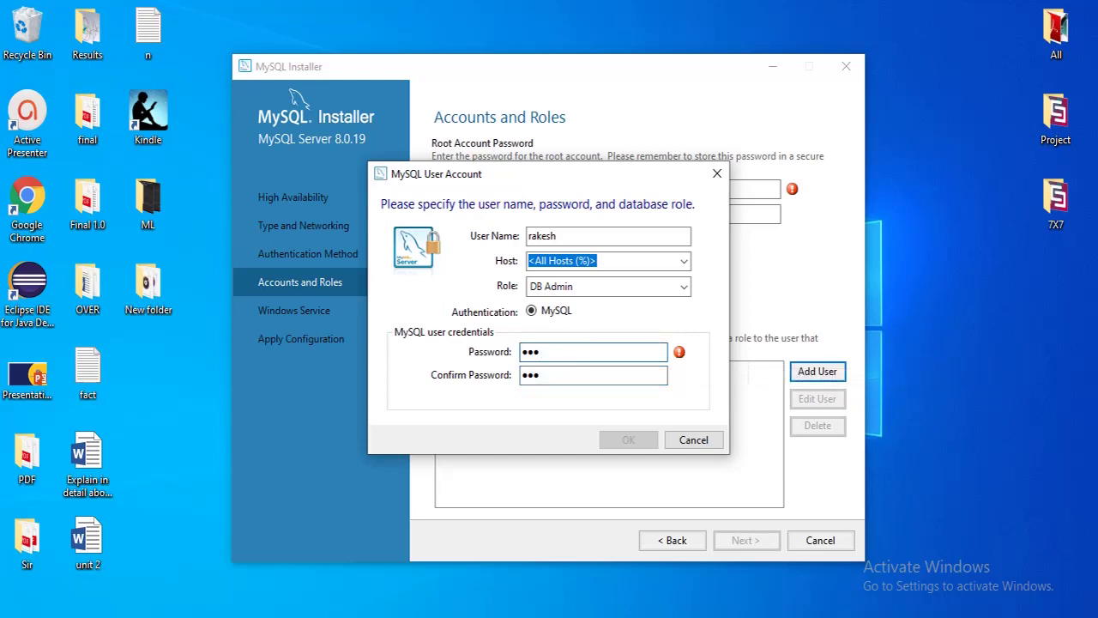
text(45)
click(566, 375)
text(45)
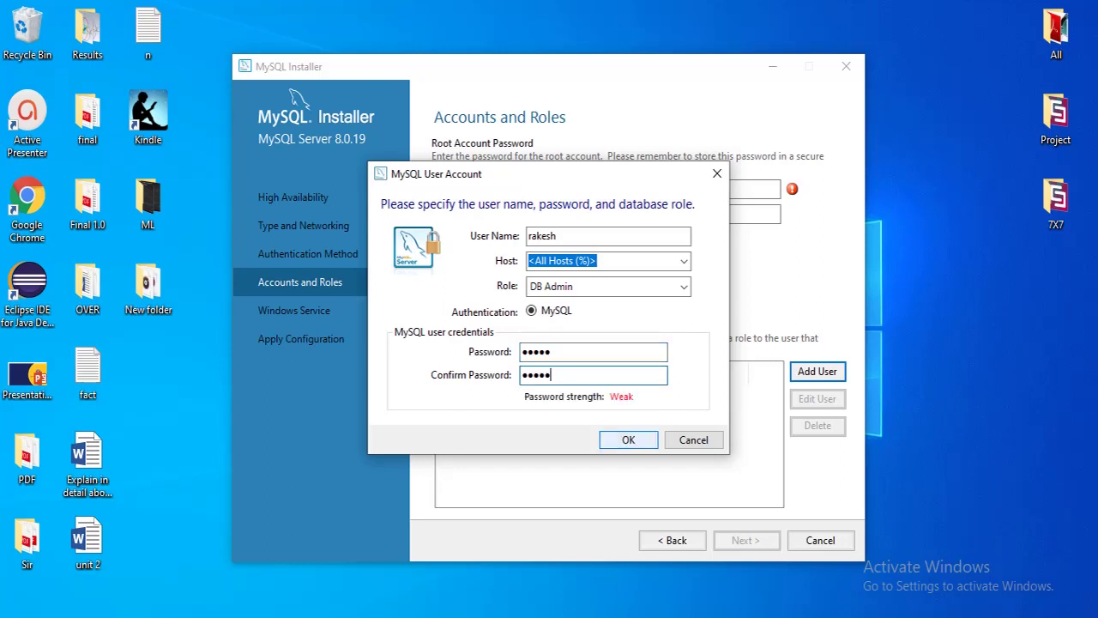
click(628, 439)
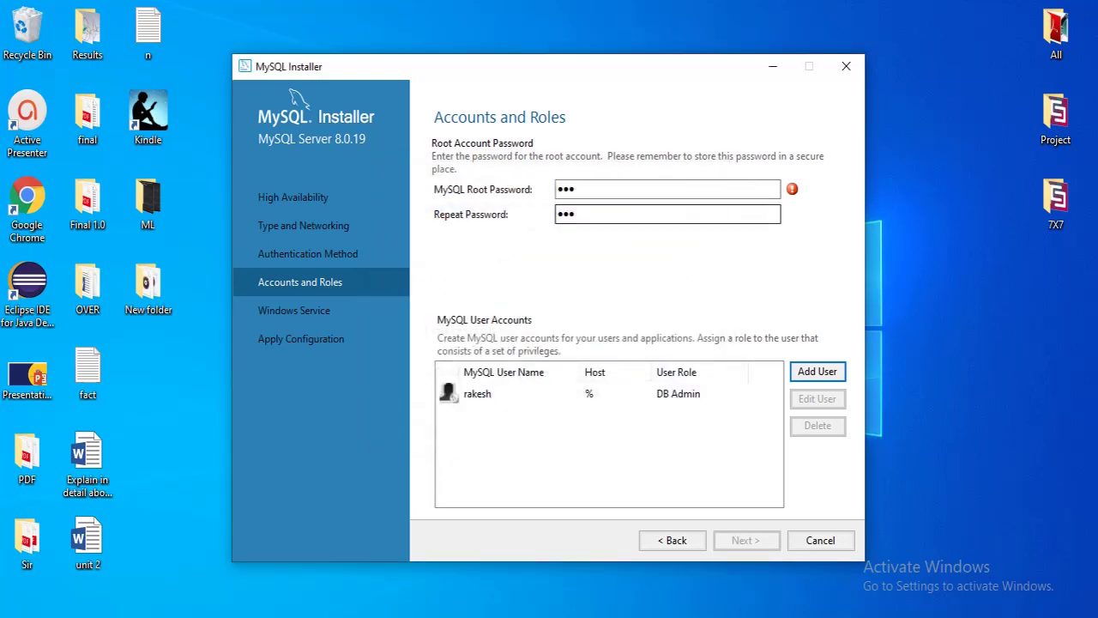
Retype a matching five-character root password in both fields and continue to Windows Service
click(635, 215)
text(••)
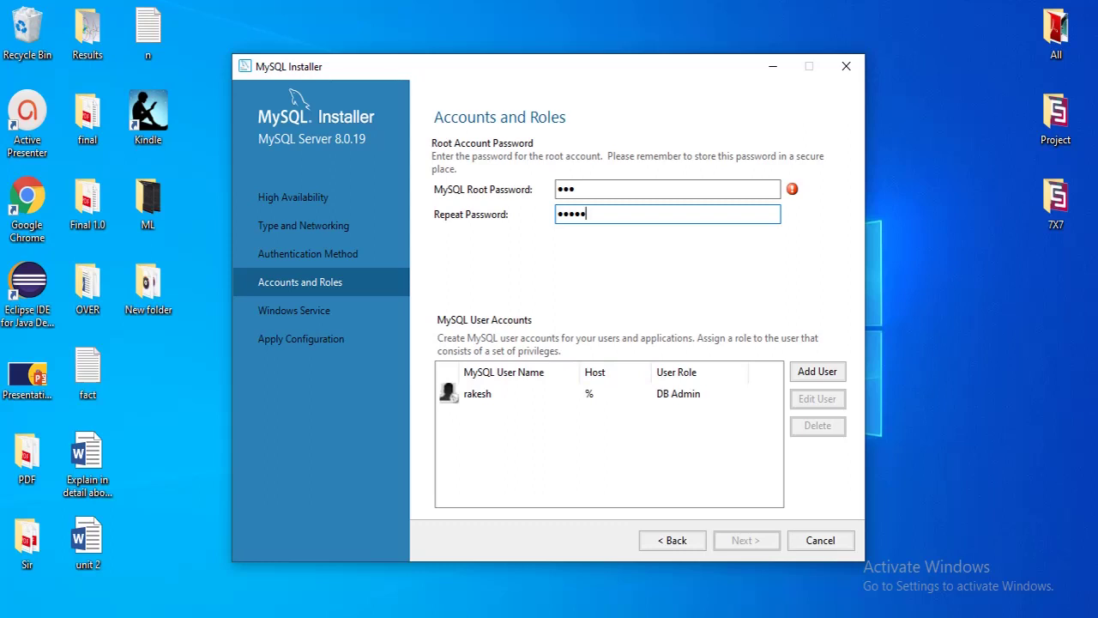
key(shift+Tab)
text(•••••)
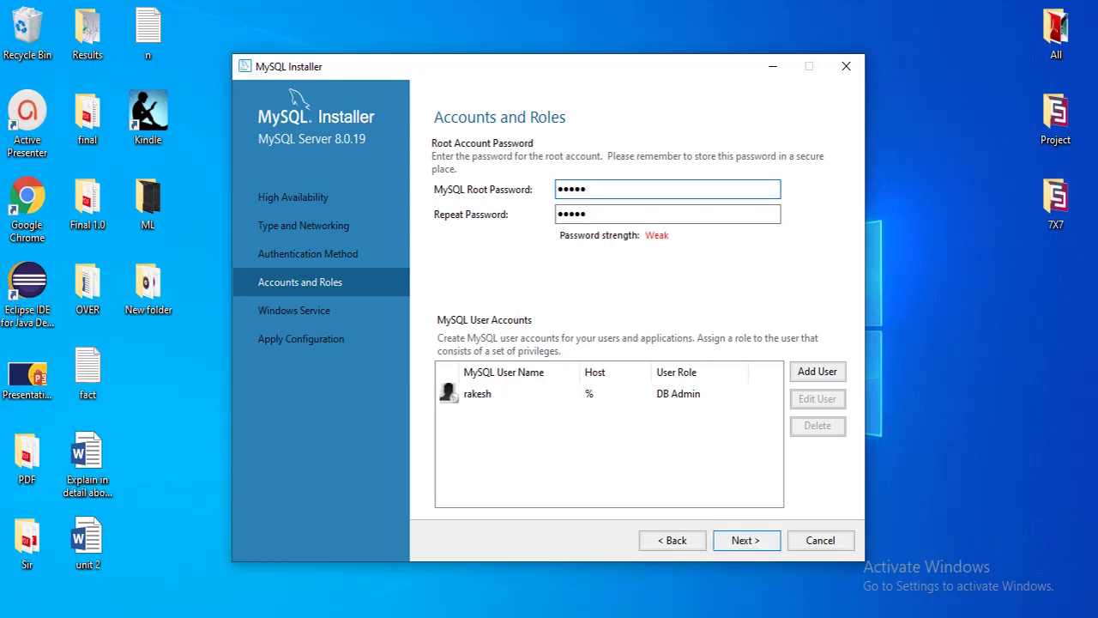
click(746, 540)
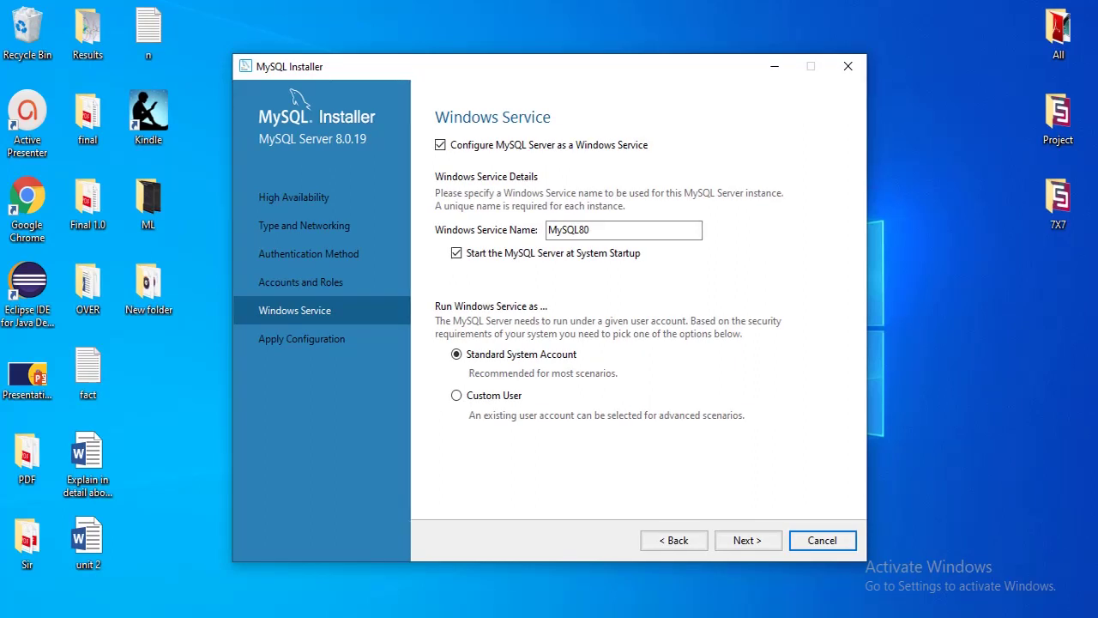
Apply the MySQL Server 8.0.19 configuration and finish it
click(748, 539)
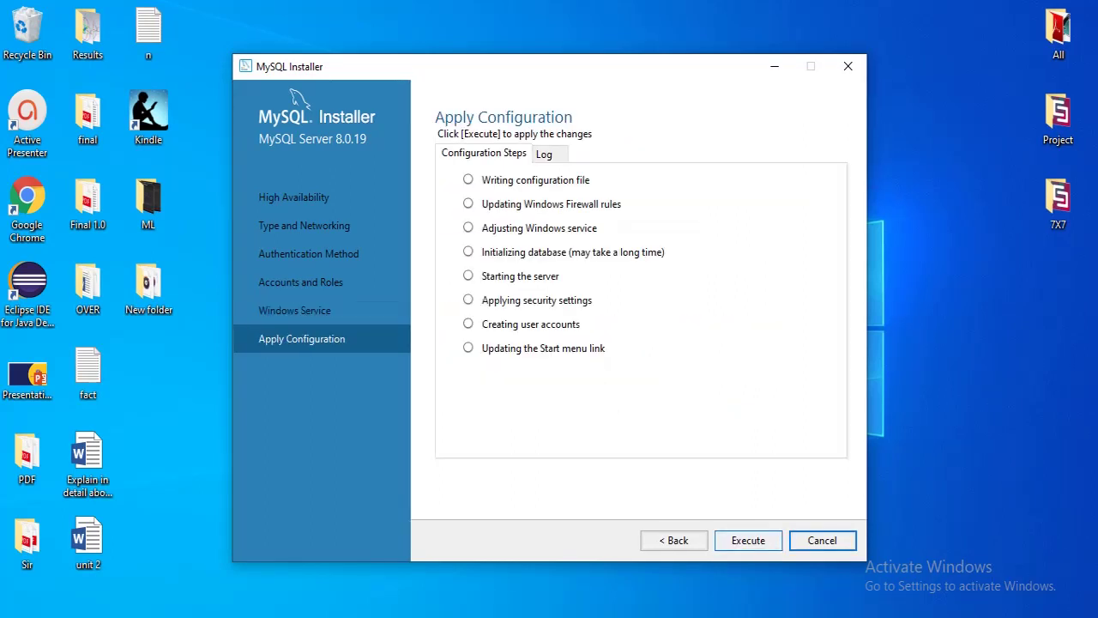
click(747, 540)
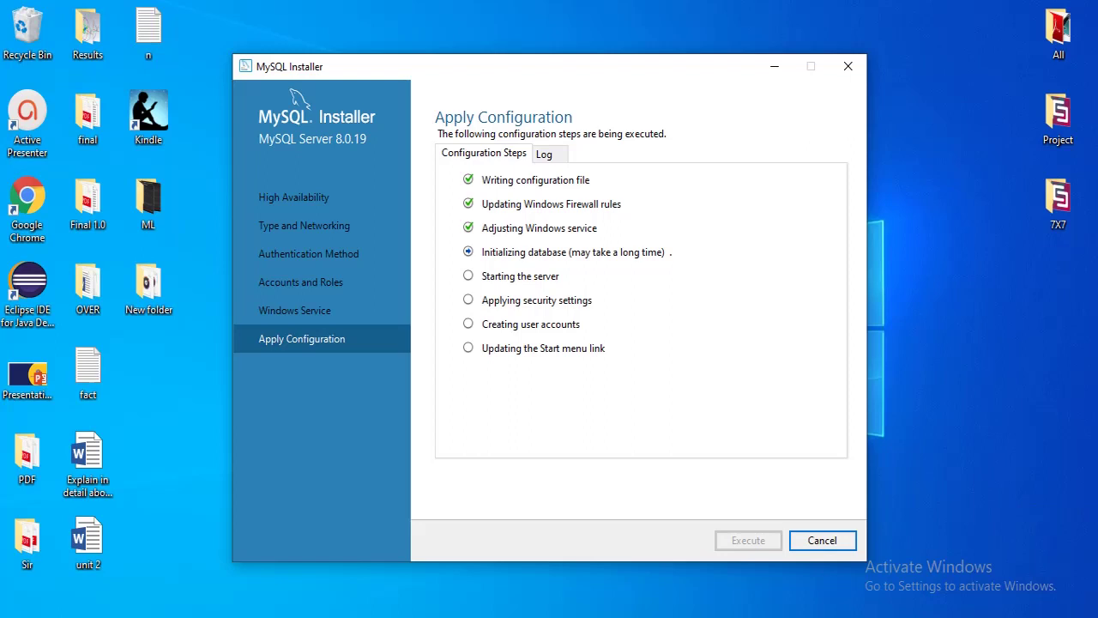
click(905, 399)
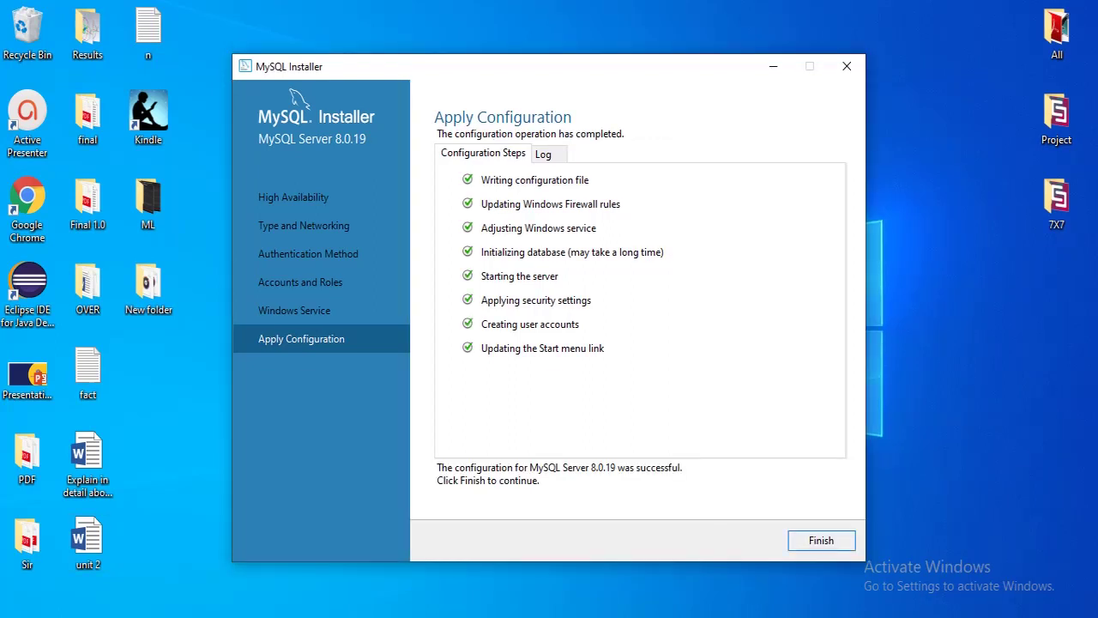
key(Return)
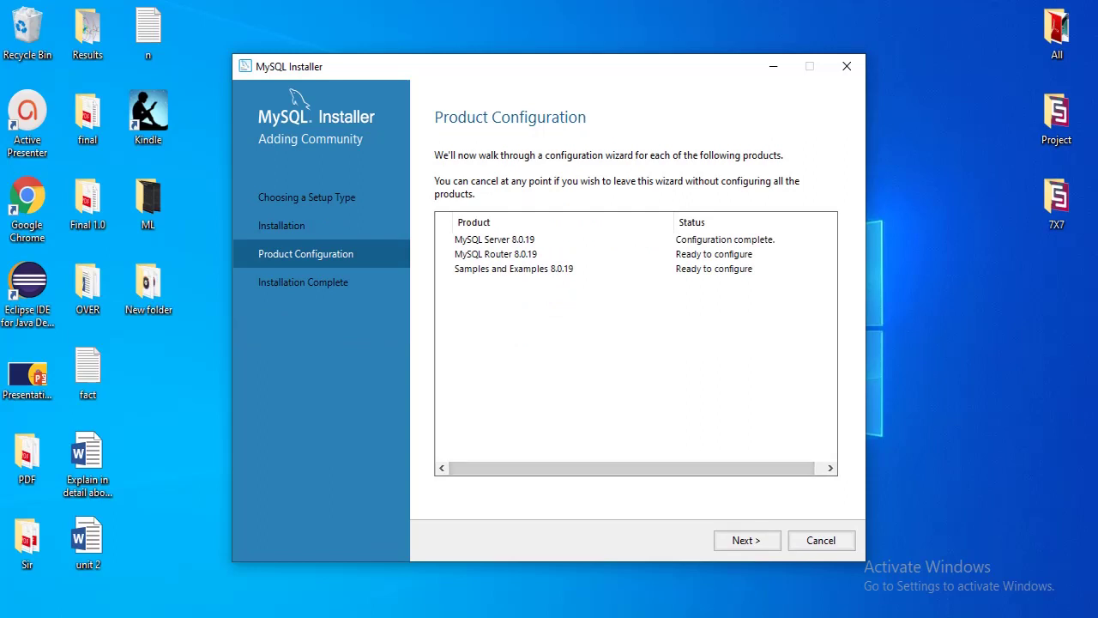
Skip MySQL Router configuration and move on to Samples and Examples
key(Return)
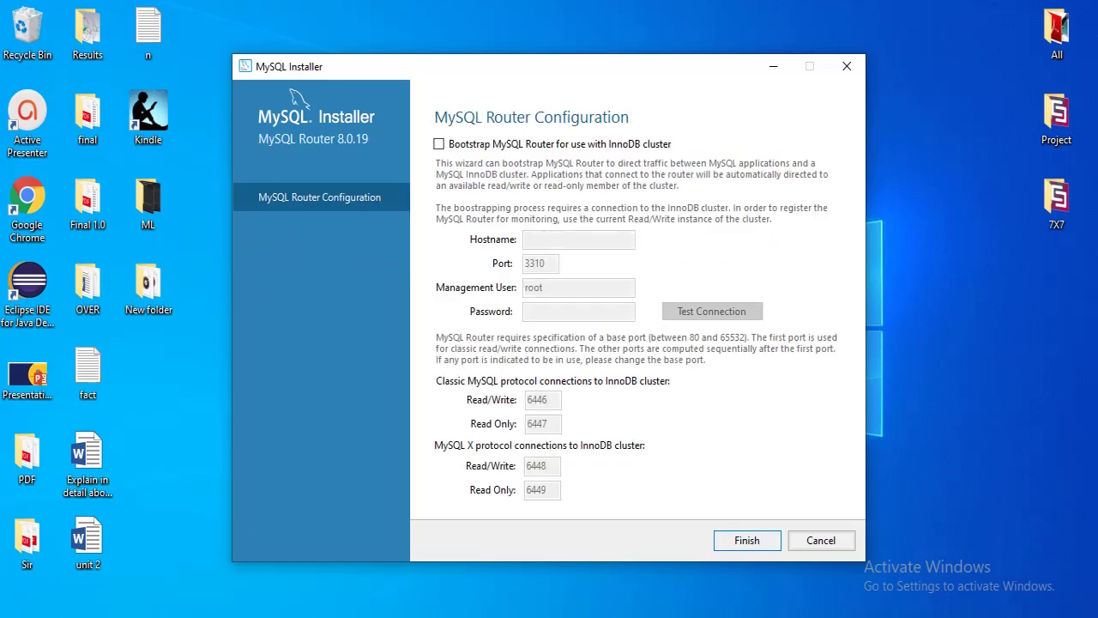
key(Return)
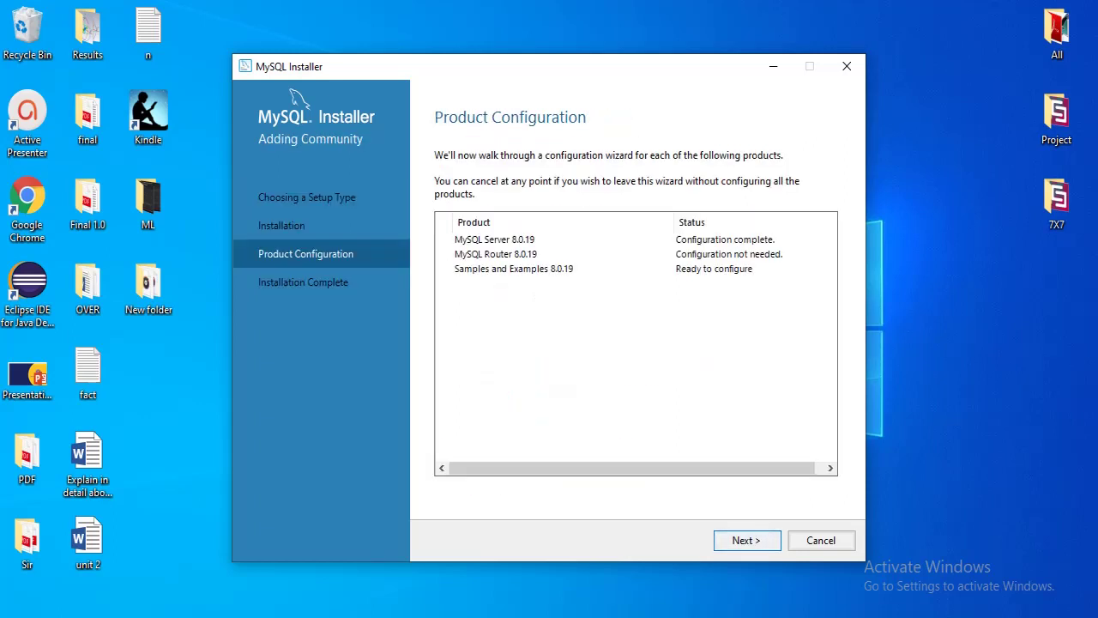
key(Return)
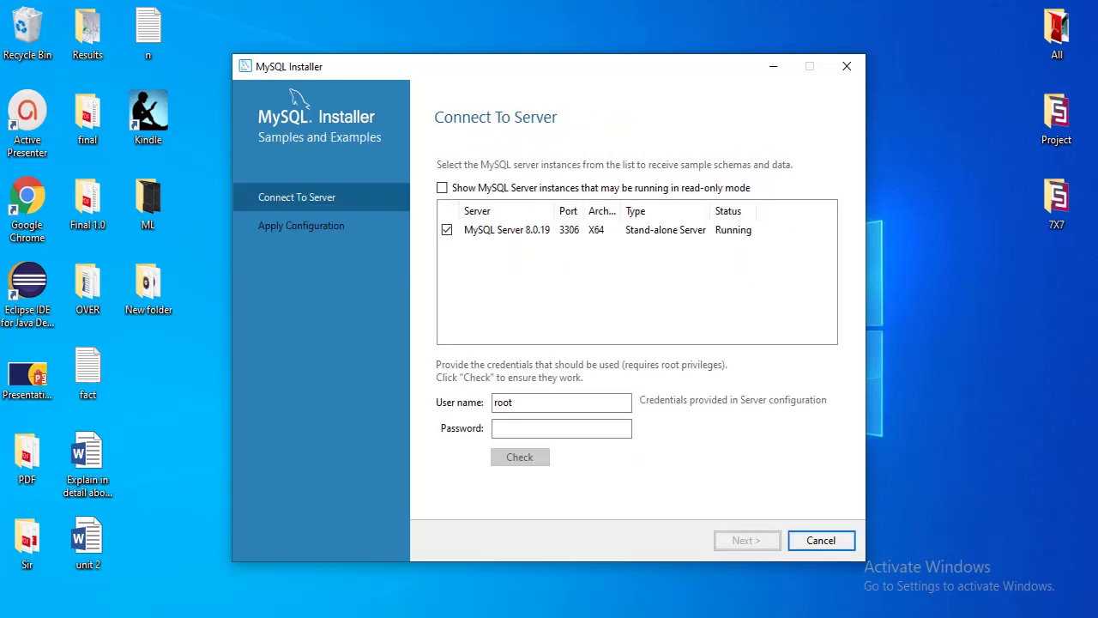
Test the sample-data server connection with the password, then the new user, until it succeeds
click(561, 428)
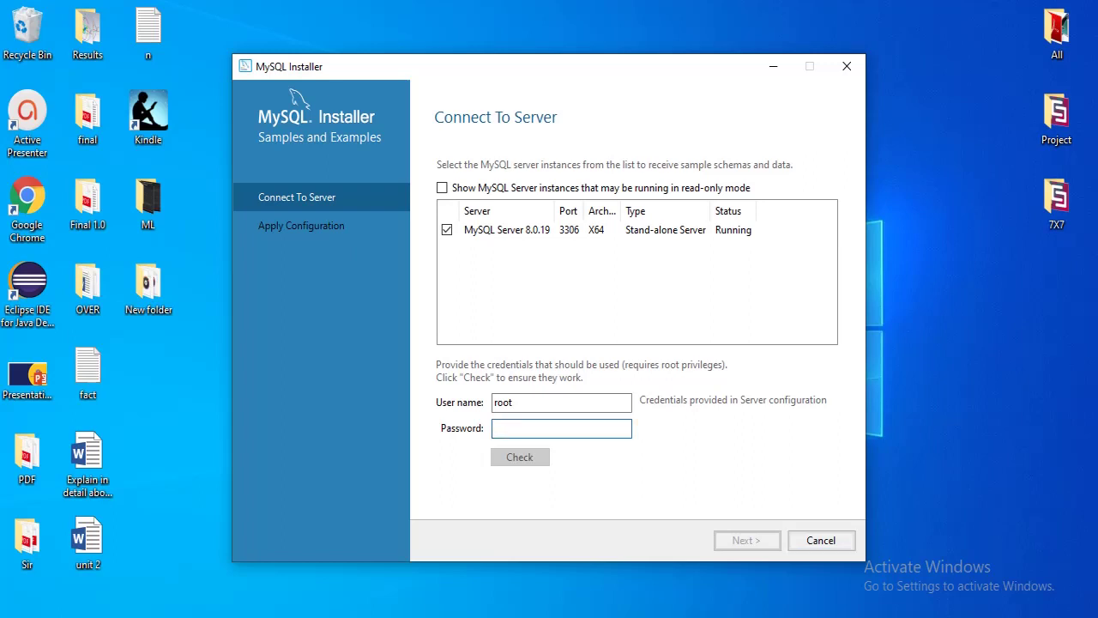
text(root)
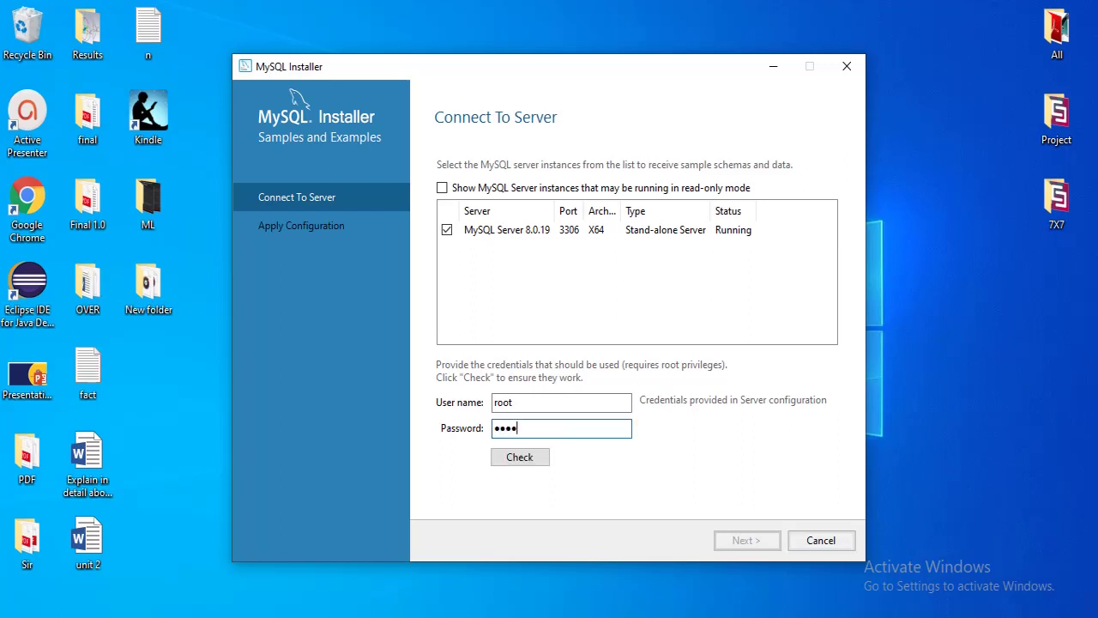
text(1)
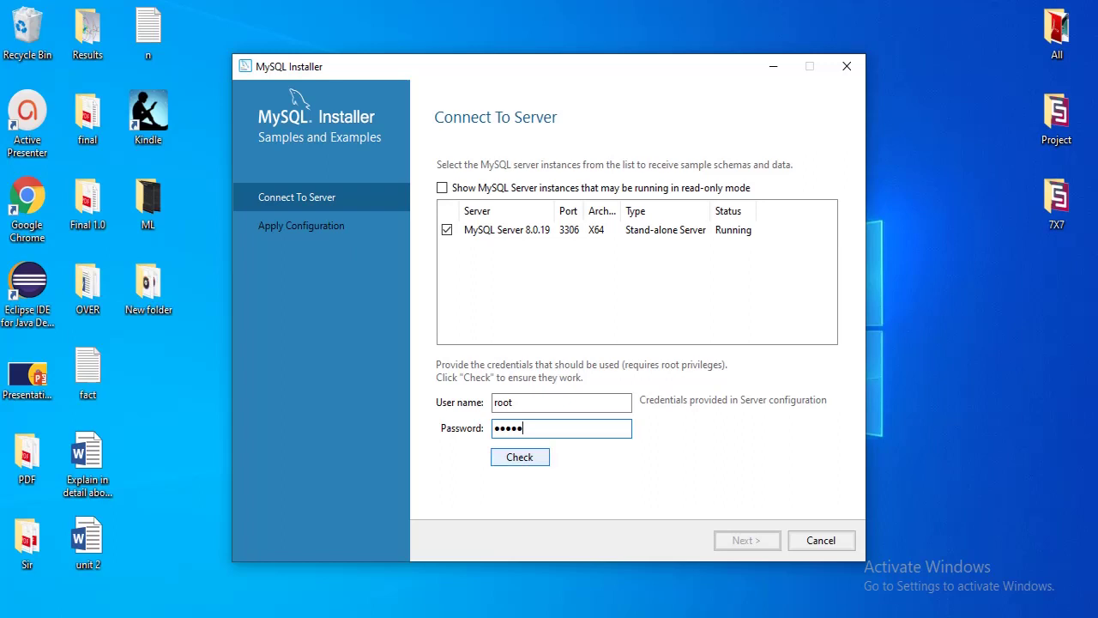
click(520, 457)
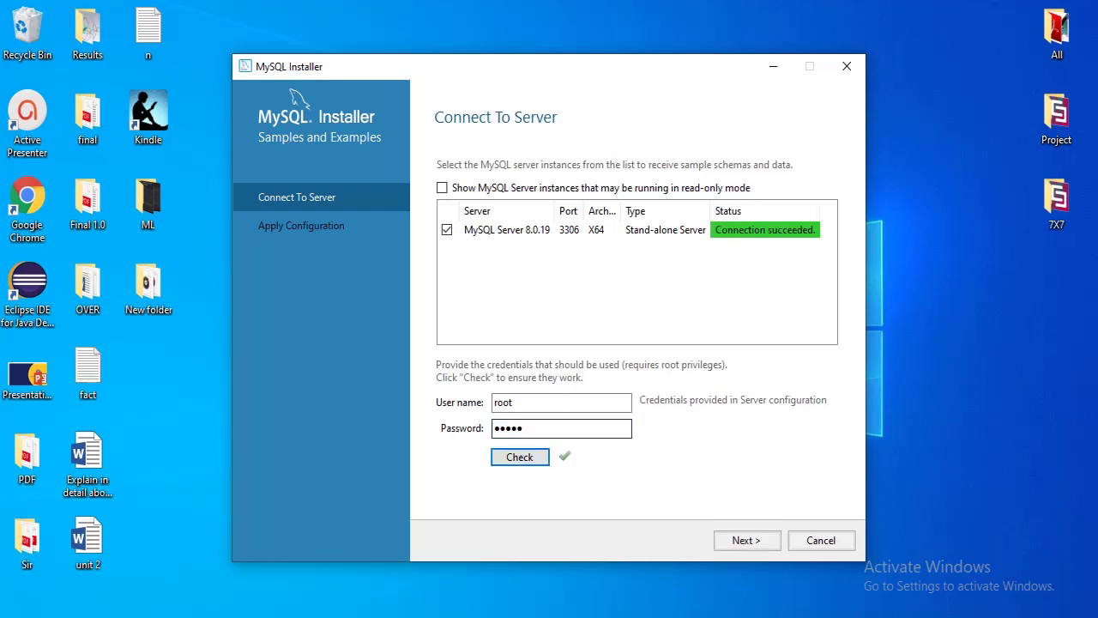
click(533, 402)
key(BackSpace)
key(BackSpace)
key(BackSpace)
key(BackSpace)
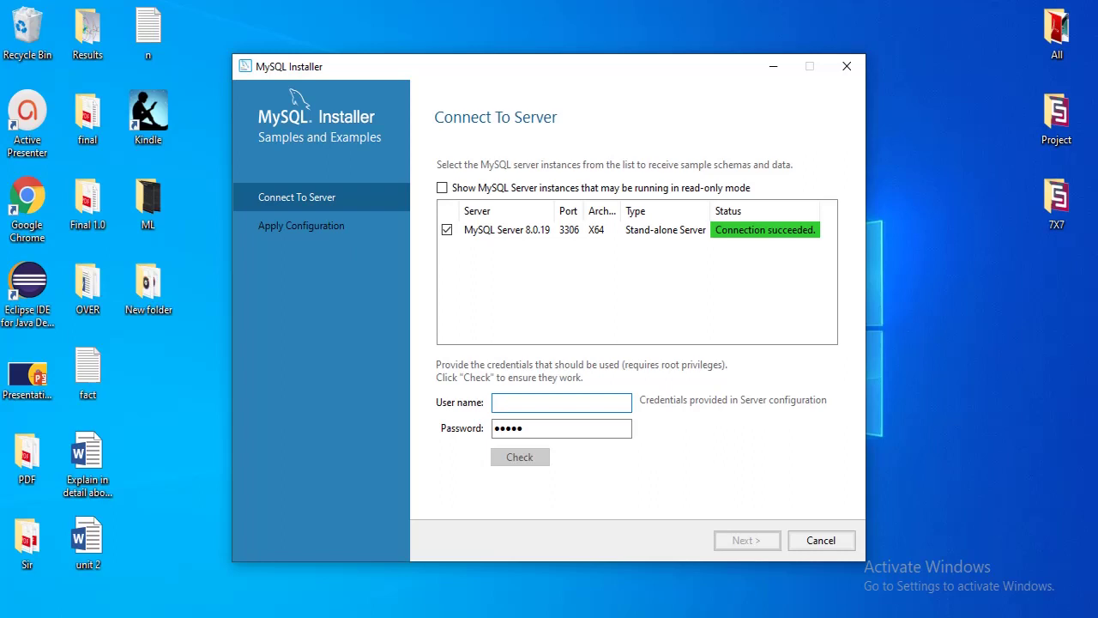
text(rakesh)
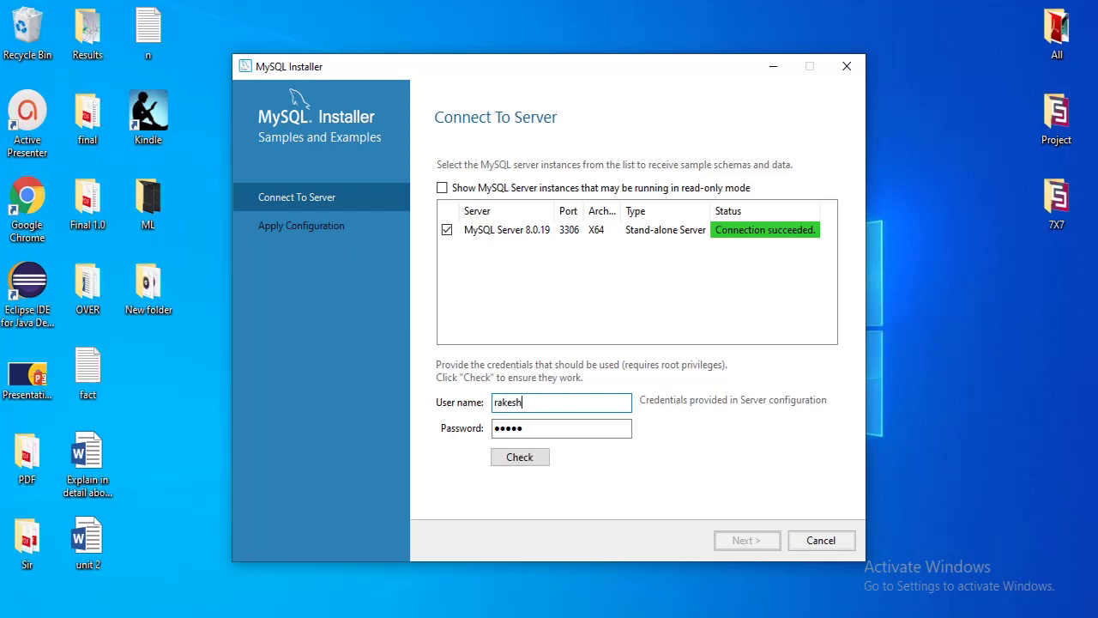
key(Tab)
key(Tab)
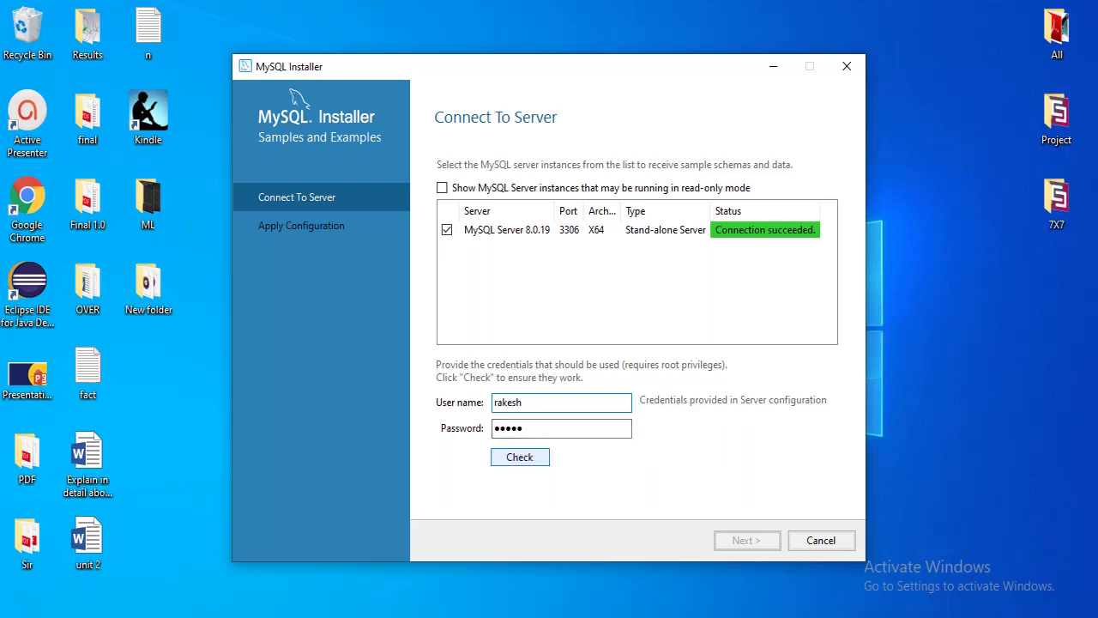
key(Return)
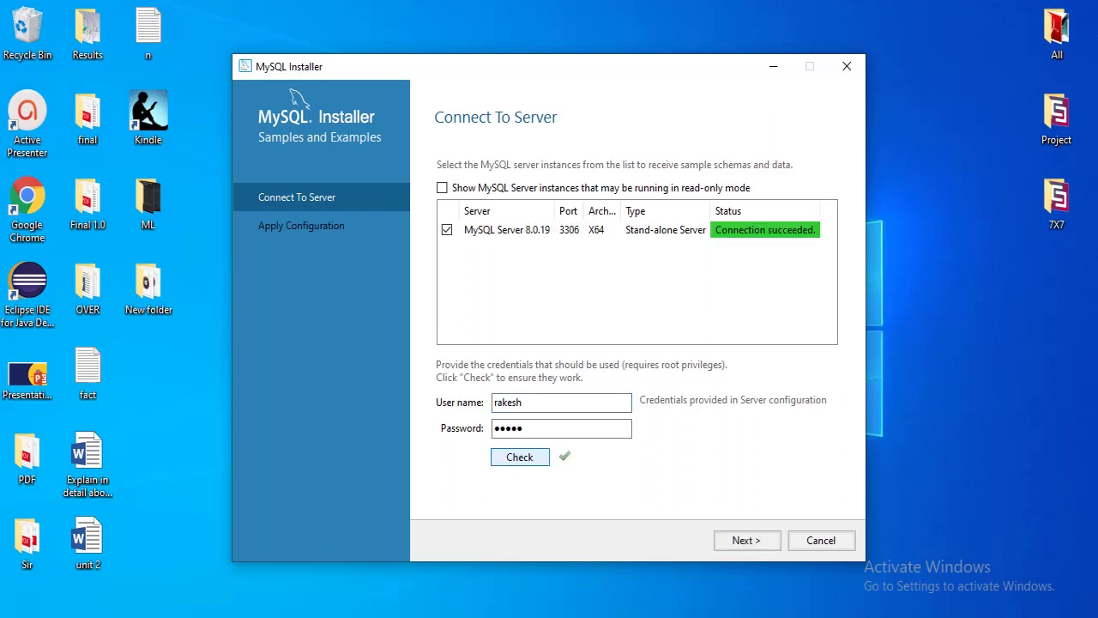
click(546, 428)
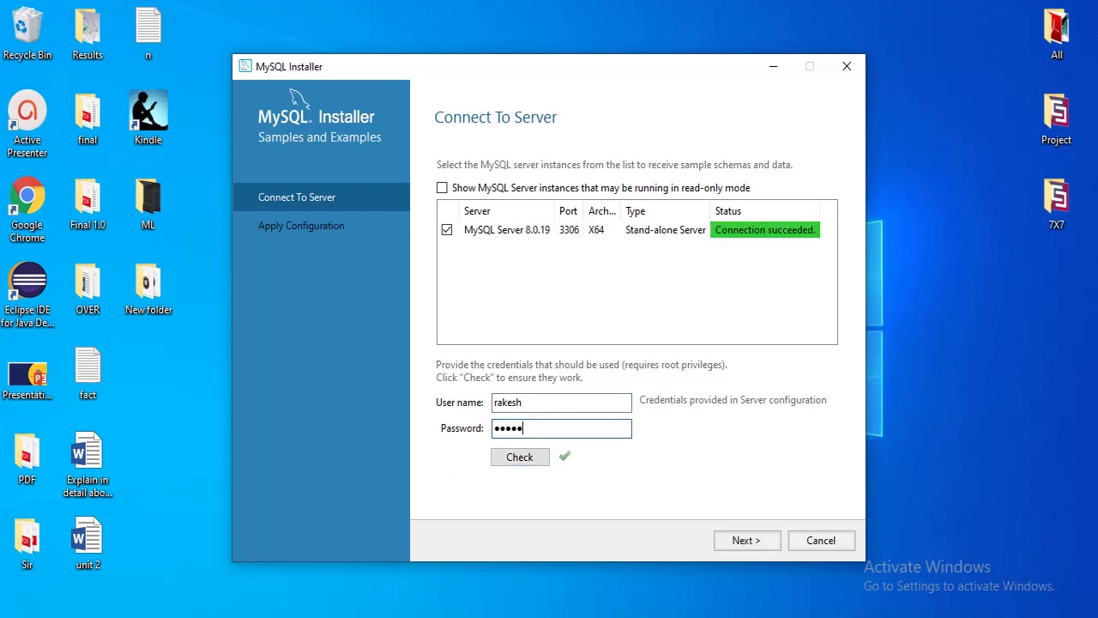
click(747, 540)
Execute the Samples and Examples configuration, then finish the installer with Workbench and Shell set to launch
key(Return)
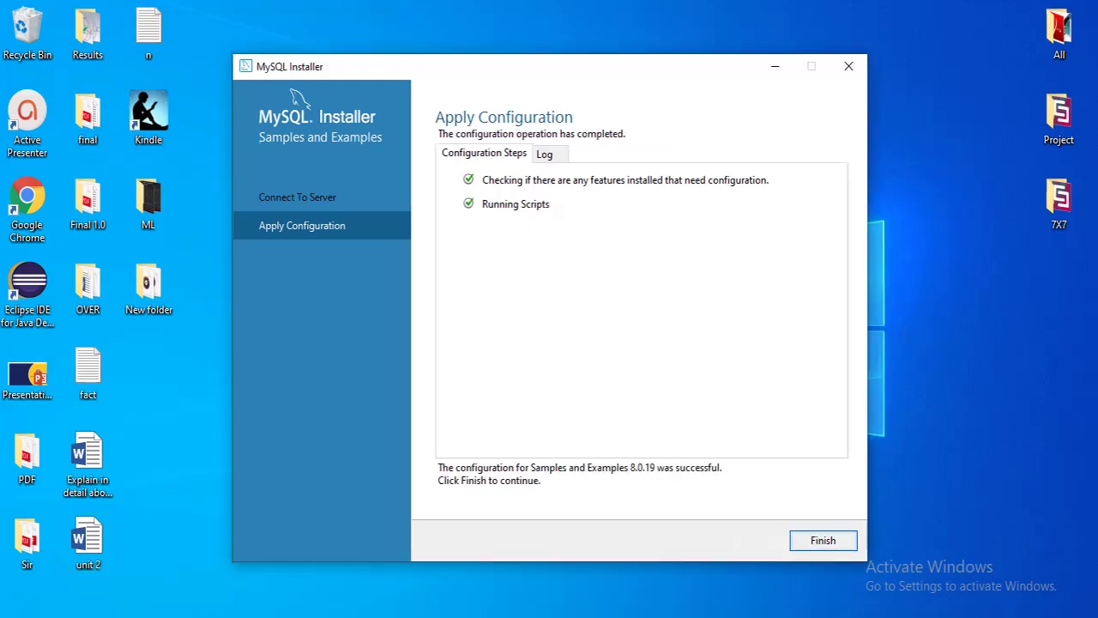
key(Return)
key(Return)
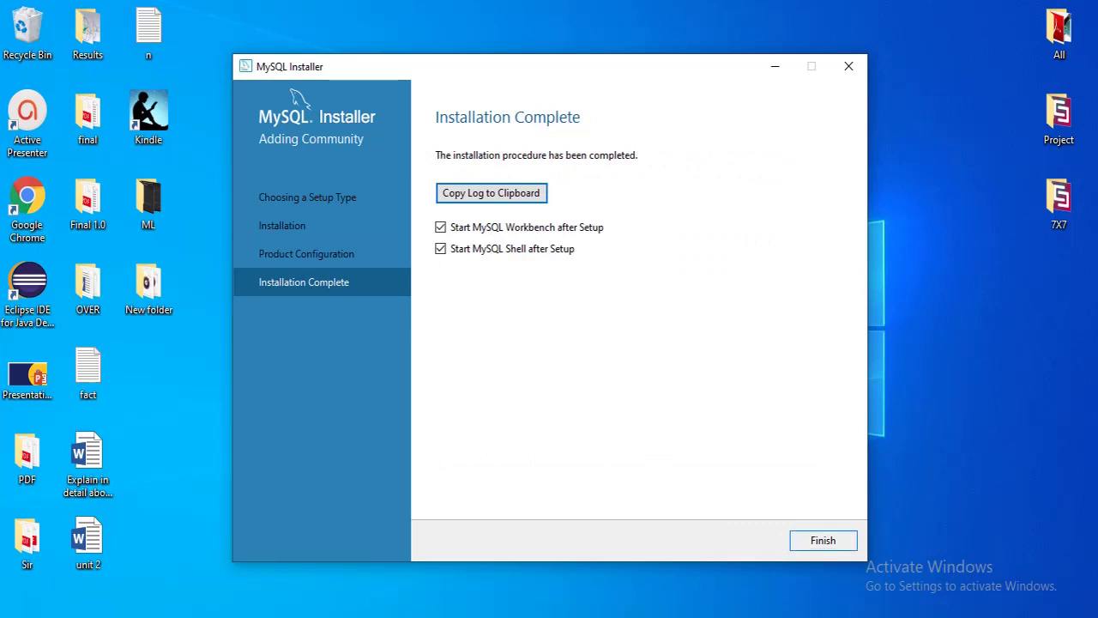
key(Return)
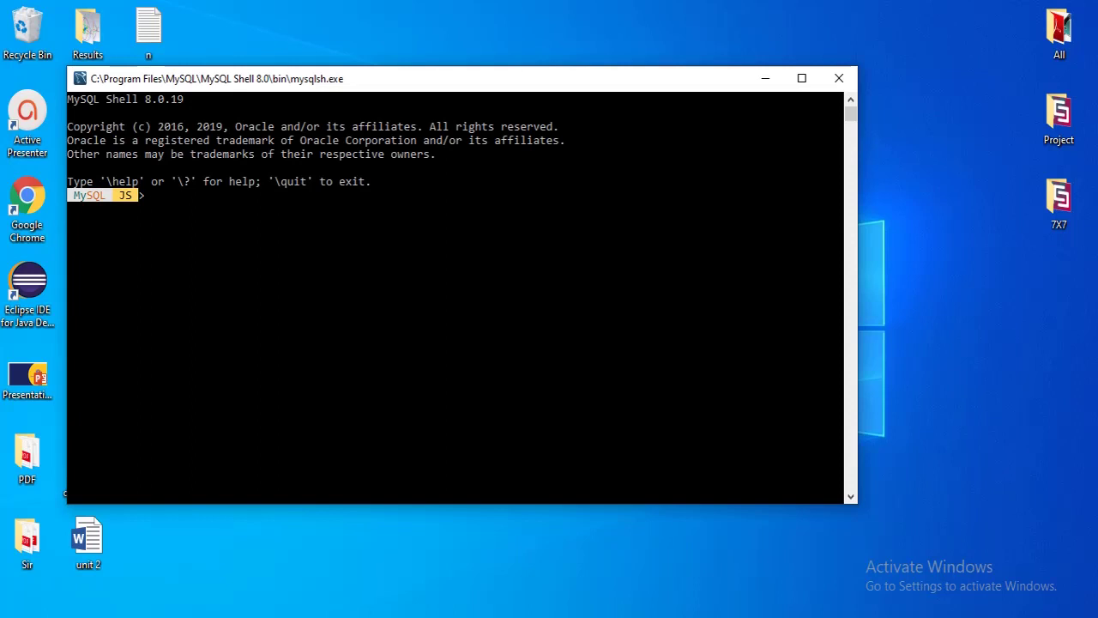
Minimize the MySQL Shell console and maximize the MySQL Workbench welcome window
click(934, 351)
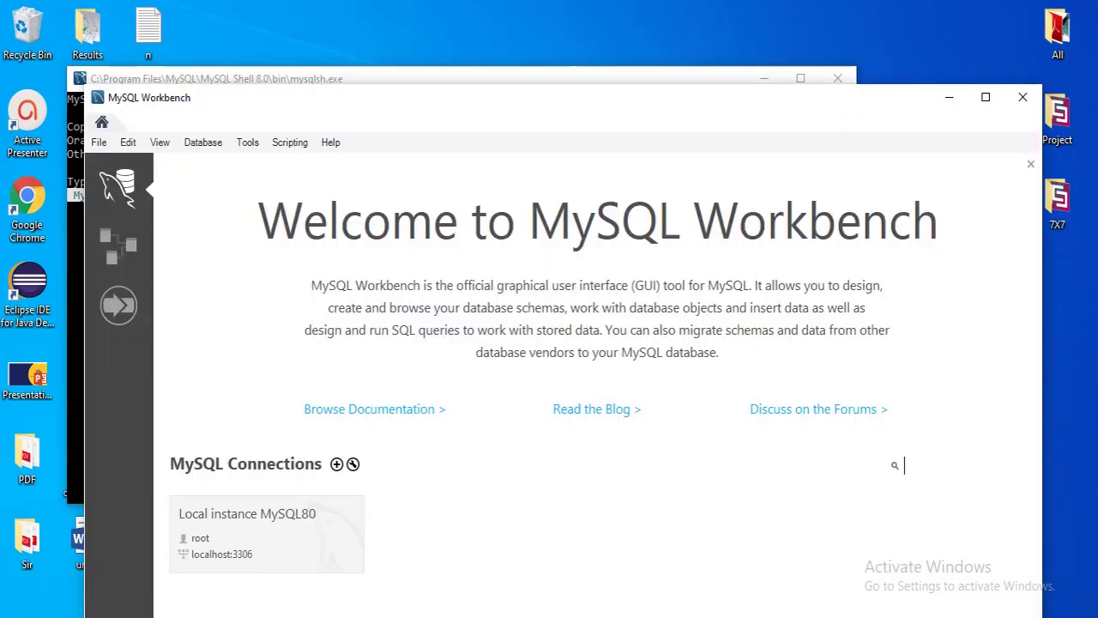
click(720, 78)
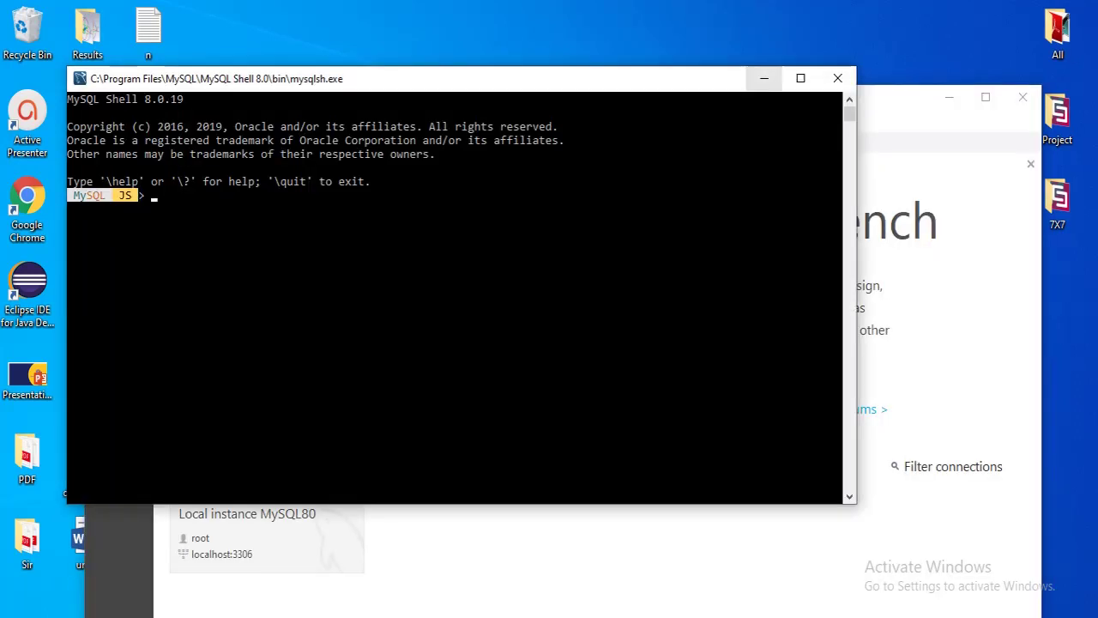
click(765, 78)
click(986, 97)
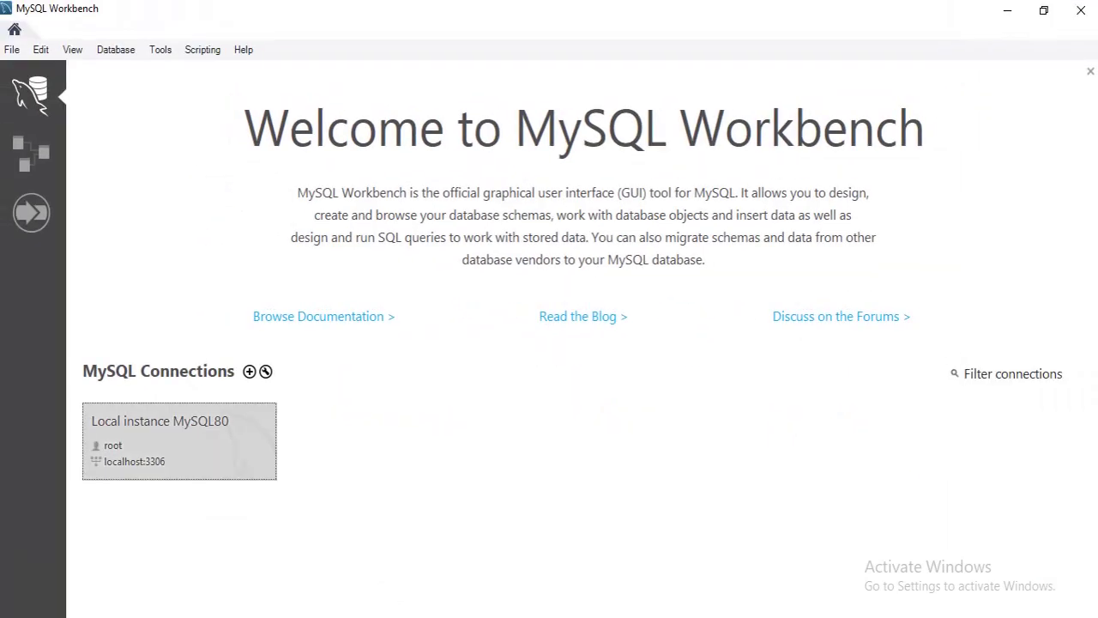
Connect to Local instance MySQL80 on localhost:3306 by entering the root password
click(179, 441)
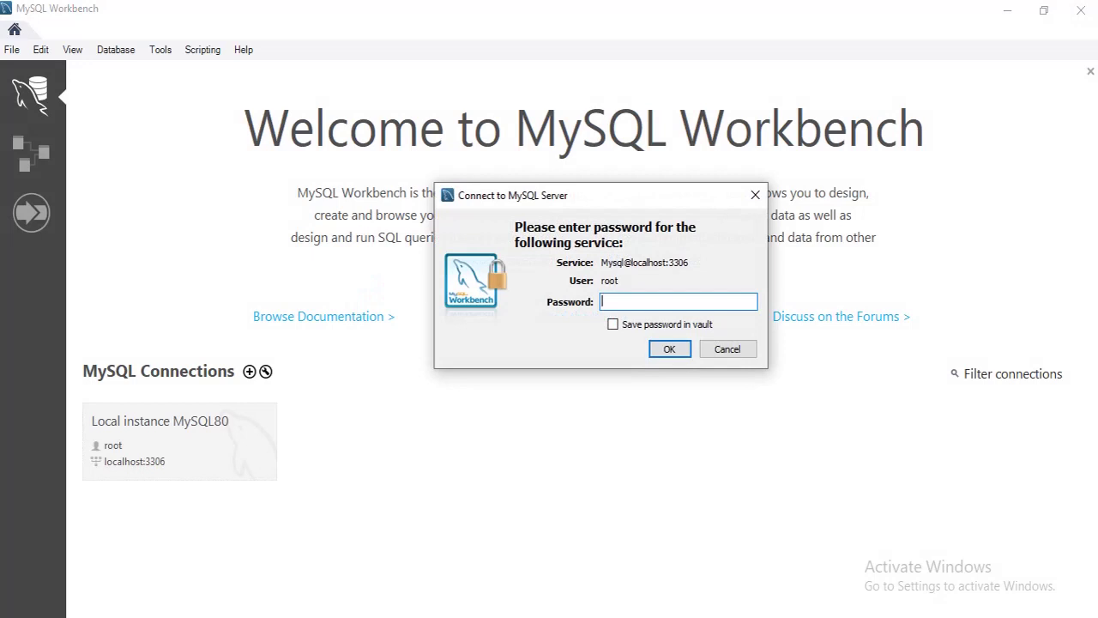
text(*****)
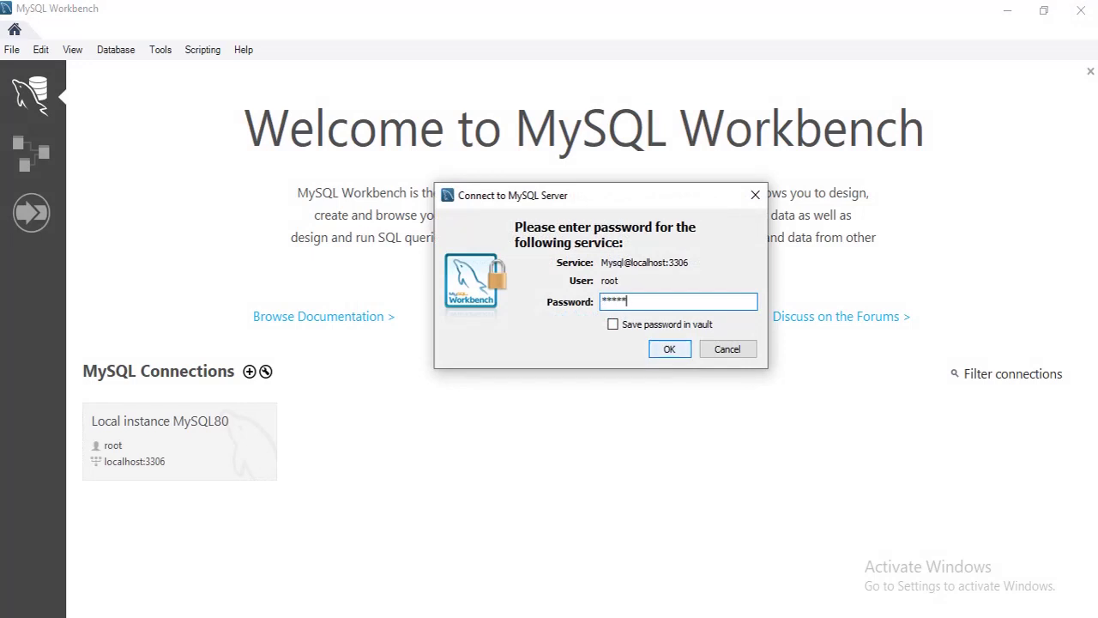
key(Return)
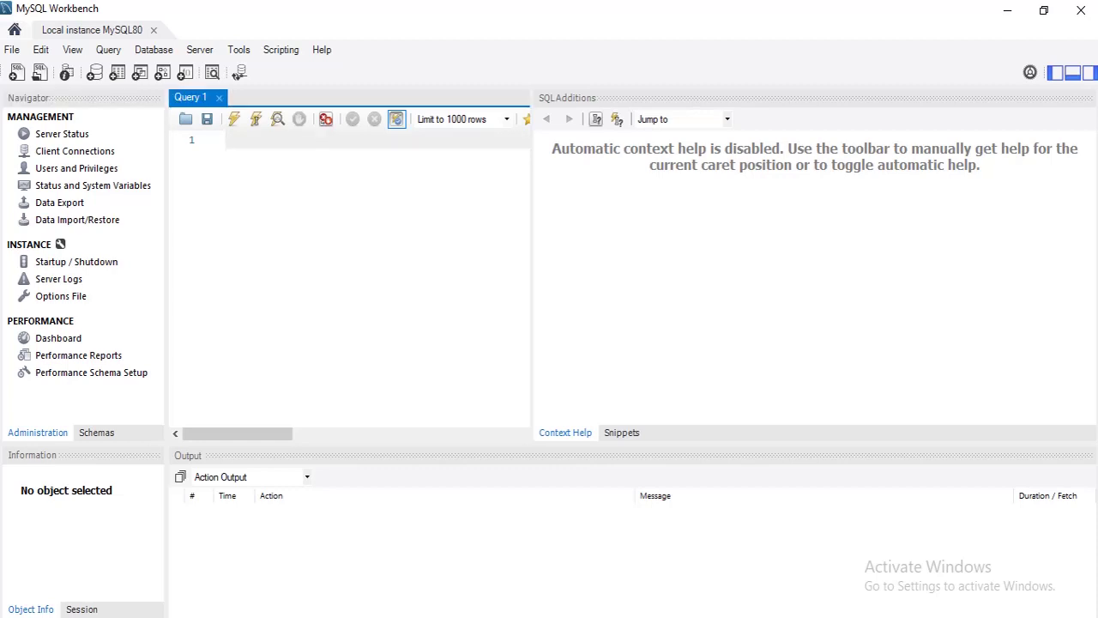
Run 'show databases;' in Query 1, listing six databases like sakila and world, then minimize Workbench
drag(532, 265, 570, 265)
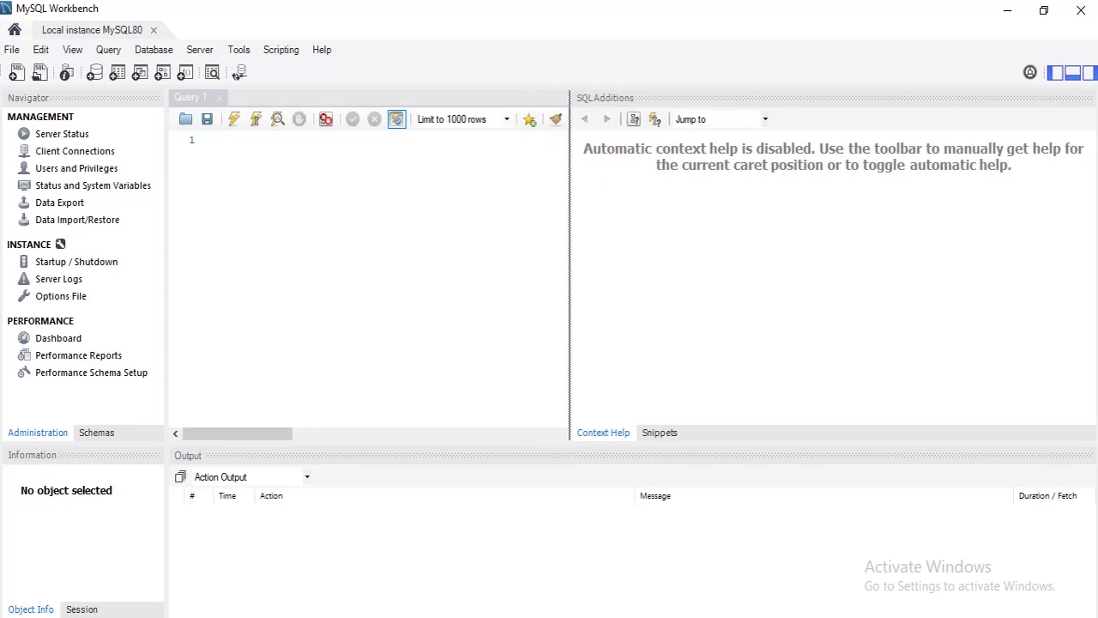
text(s)
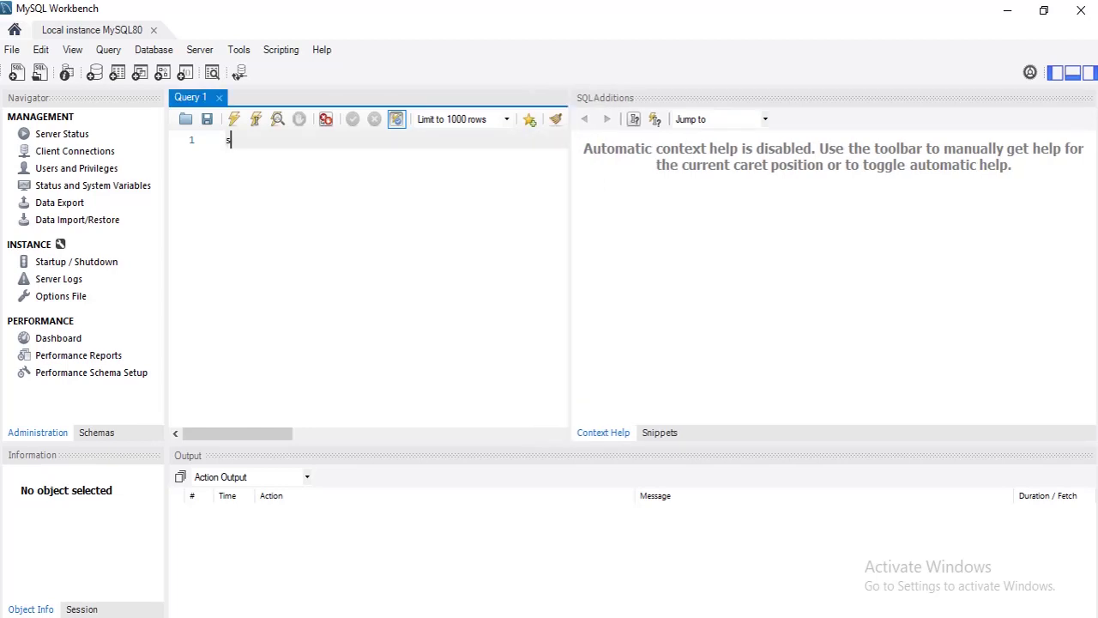
text(how databases)
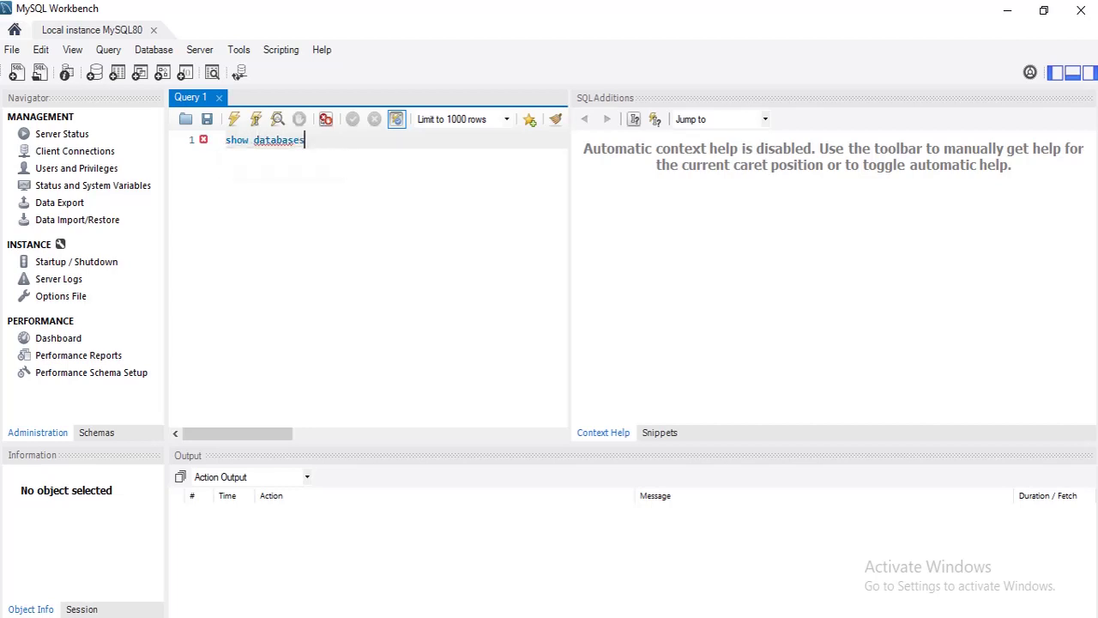
text(;)
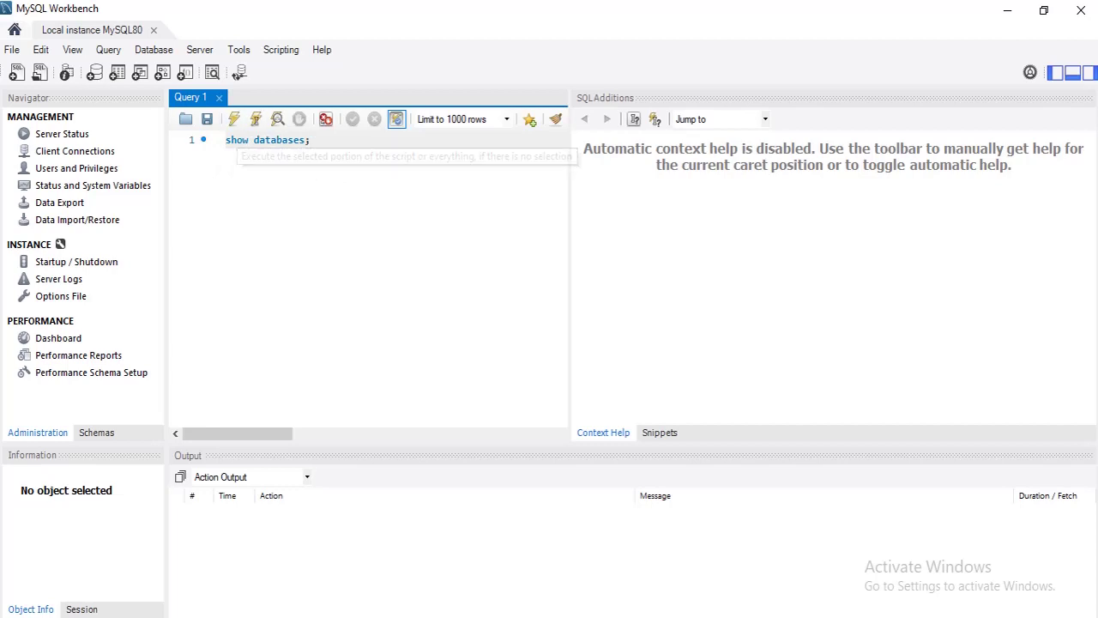
click(233, 119)
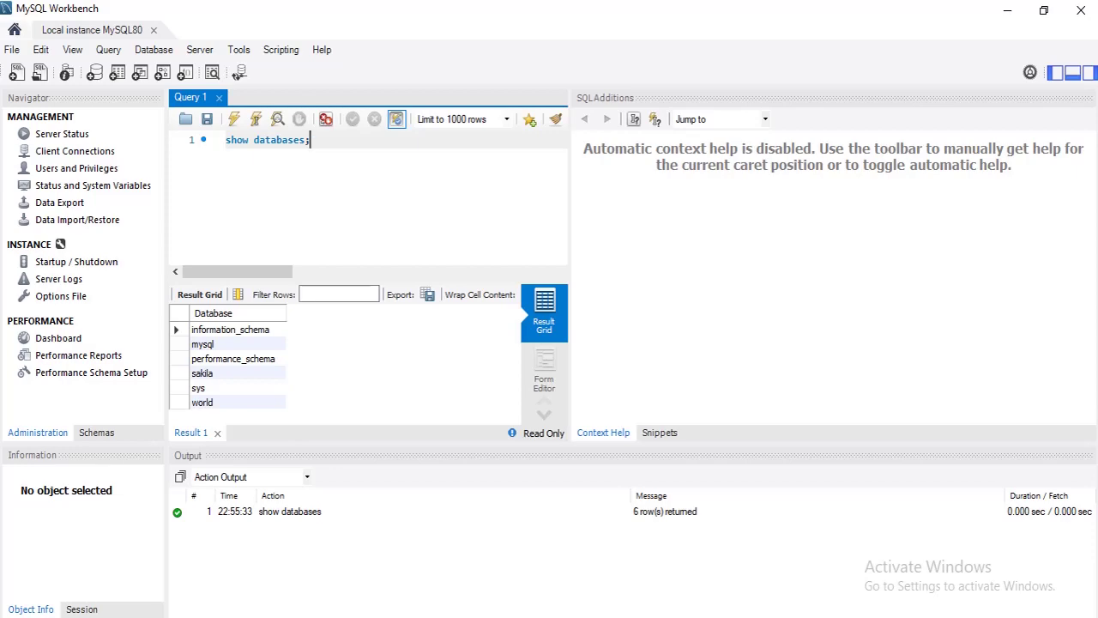
click(995, 16)
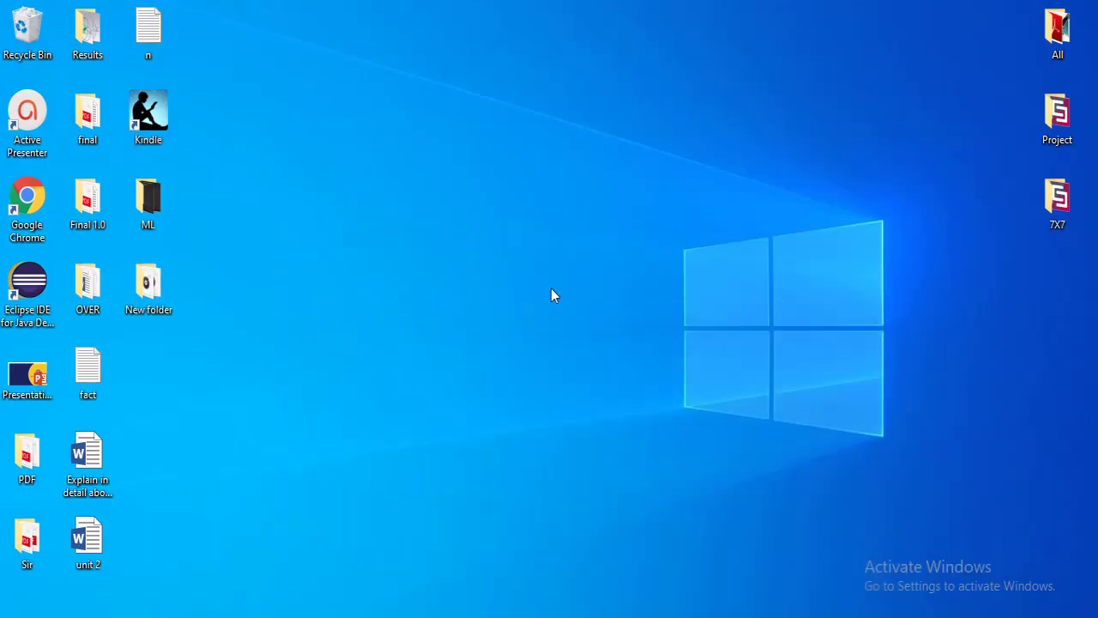